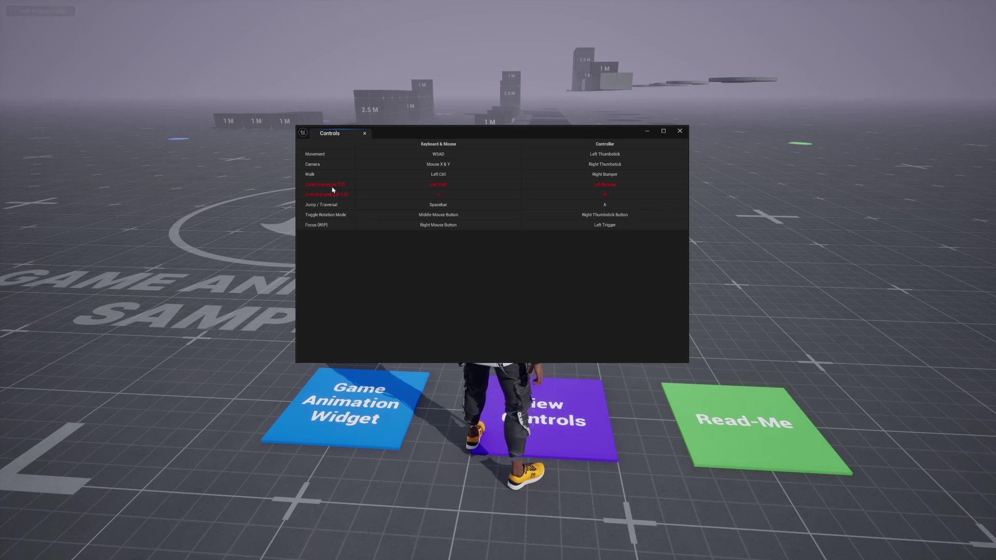
Step: Close the Controls reference and run the character past the Level Style tiles to the Game Animation Sample floor logo
left_click(364, 134)
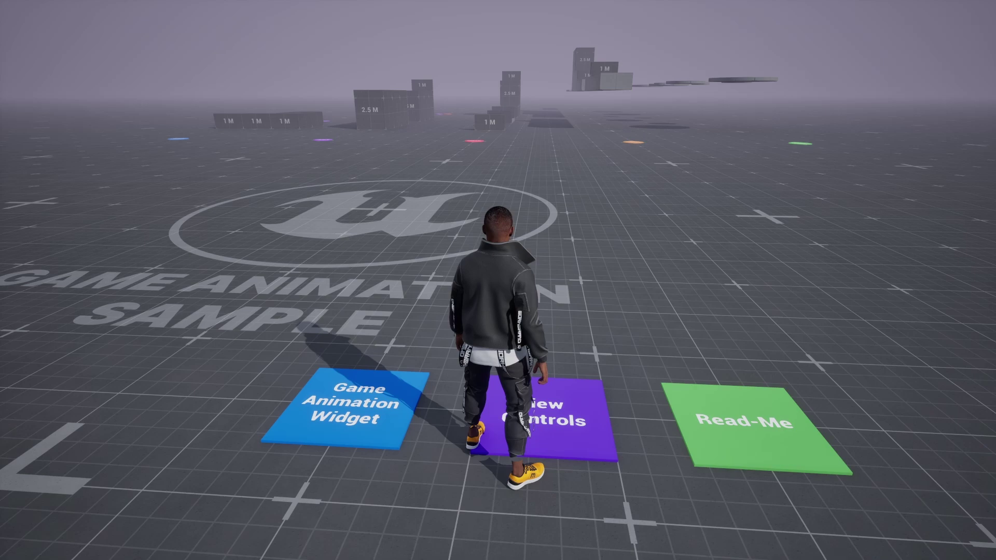
key("a")
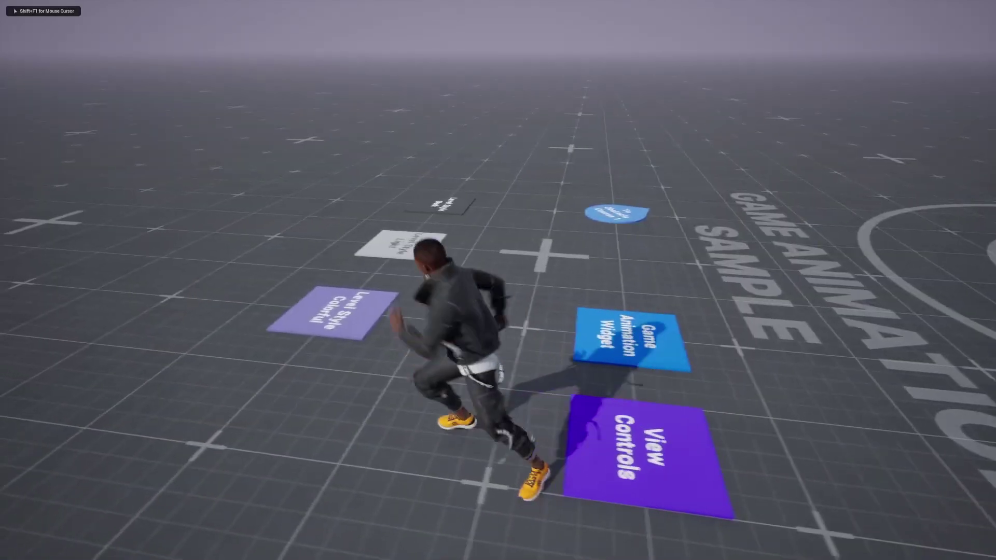
key("w")
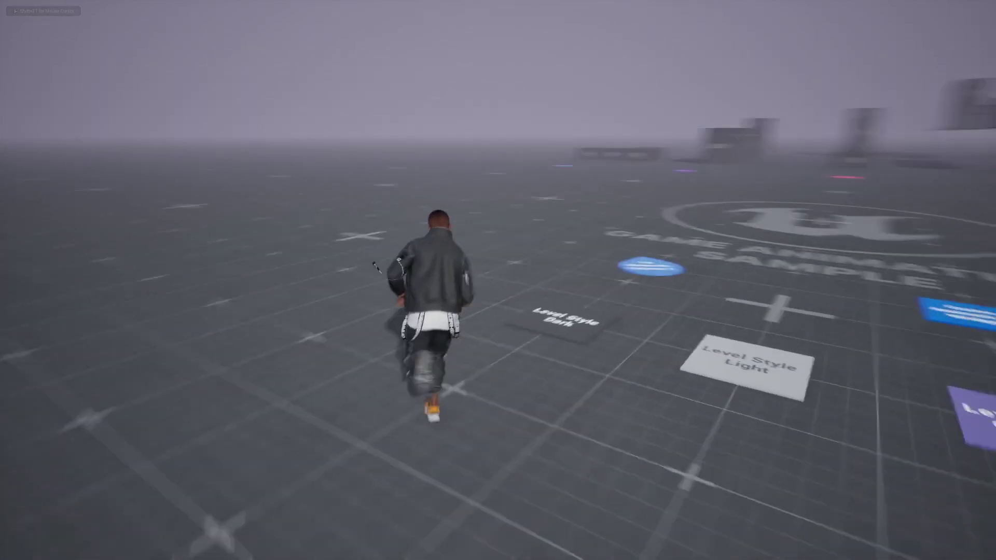
key("s")
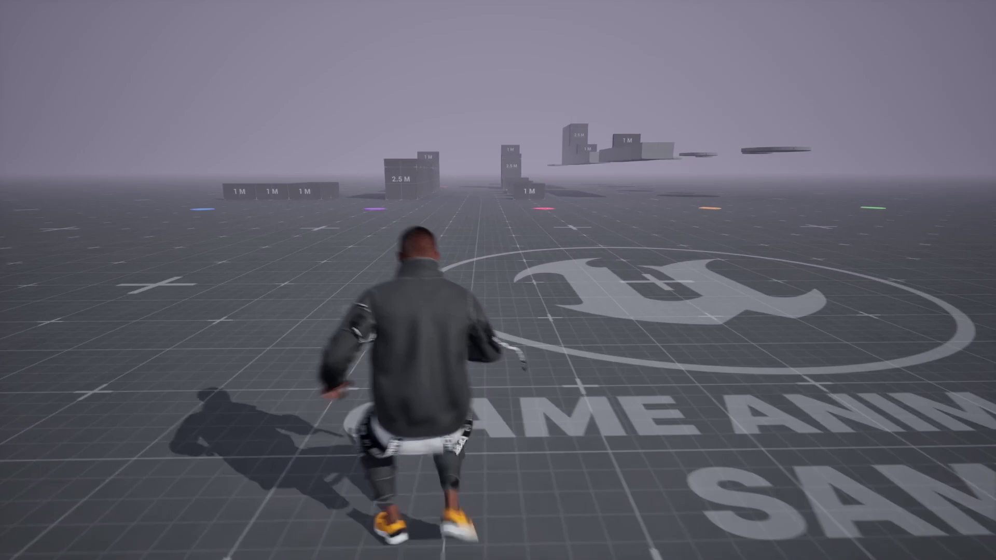
key("w")
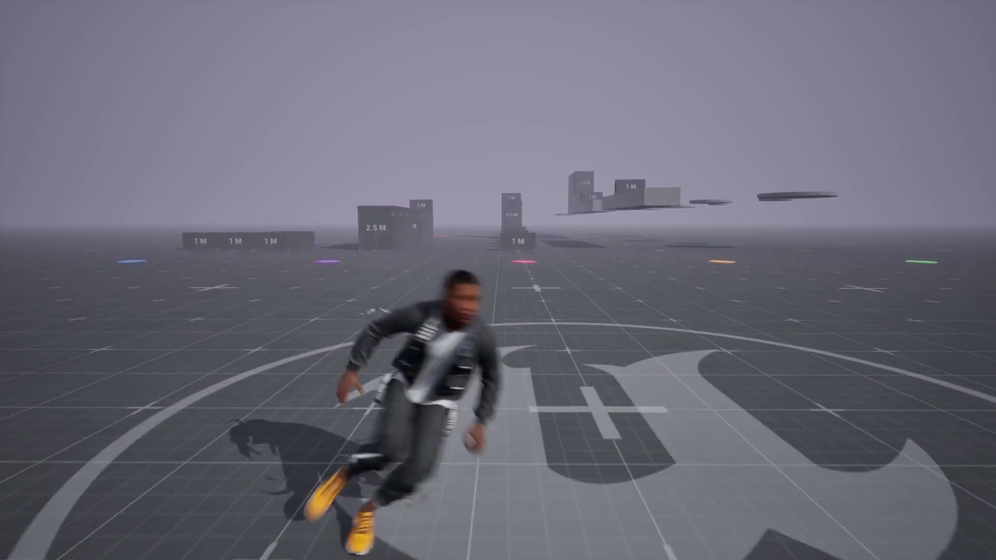
Step: Test the character's running and direction changes by moving forward, sideways and backward around the Unreal logo
key("w")
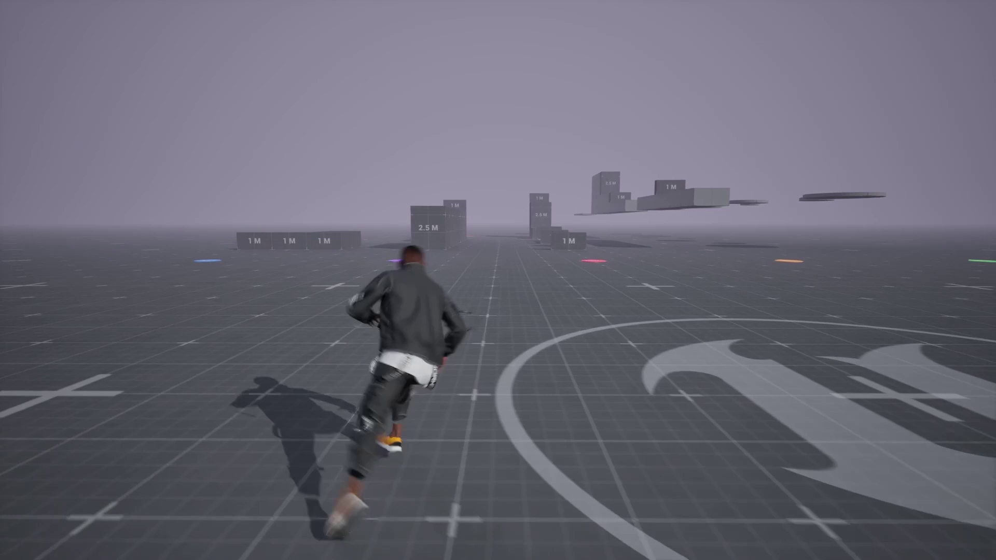
key("d")
key("s")
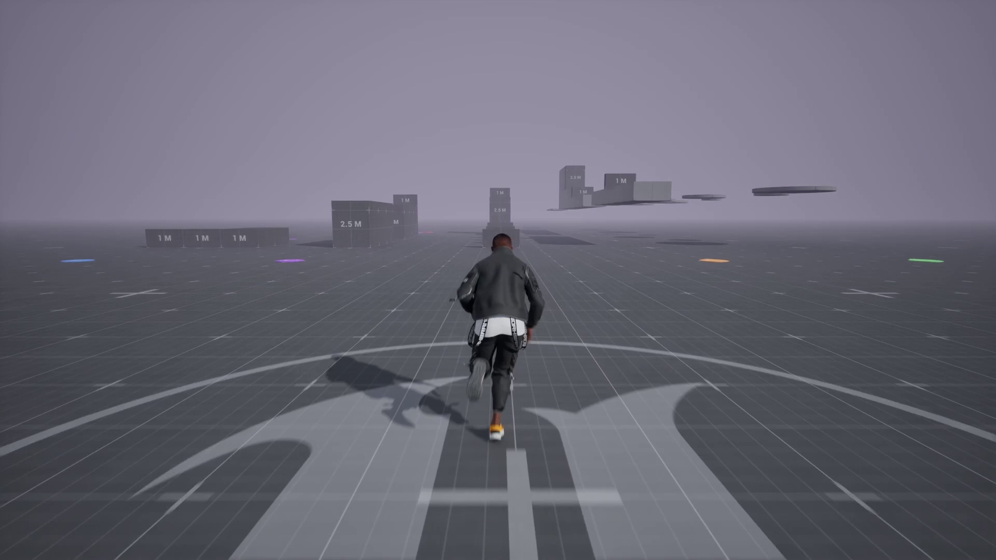
key("s")
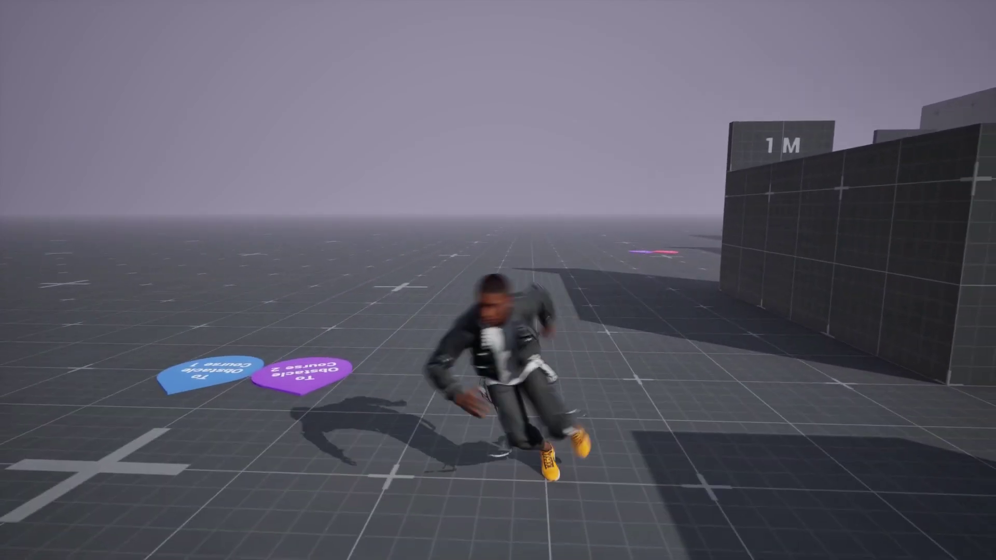
Step: Test crouching and jumping beside the block wall, and run the character over the 2.5 M block
key("c")
key("space")
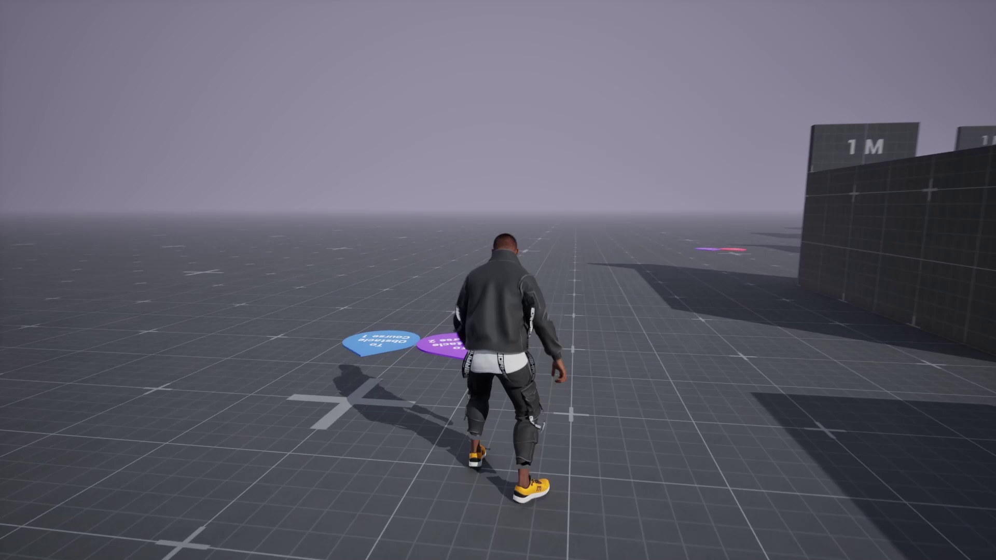
key("w")
key("w")
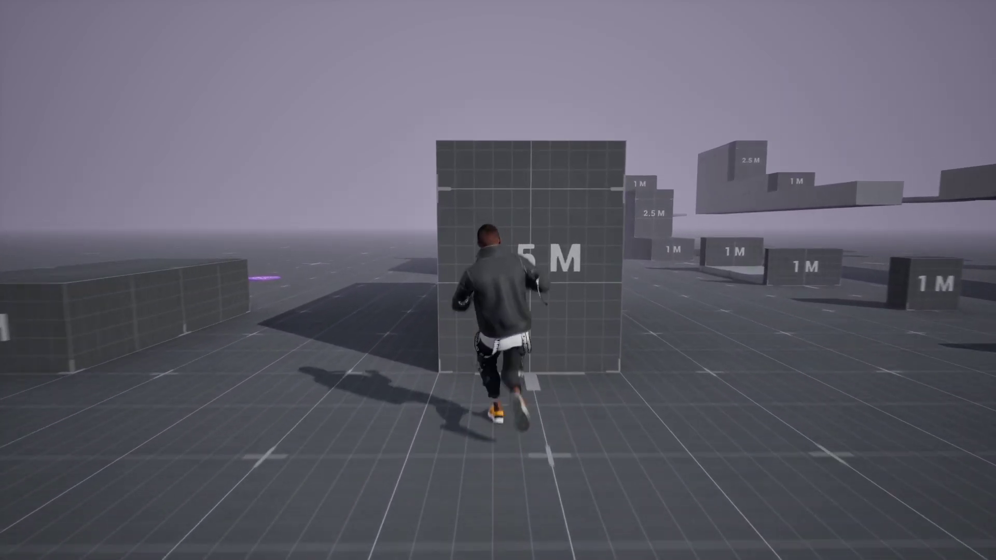
key("space")
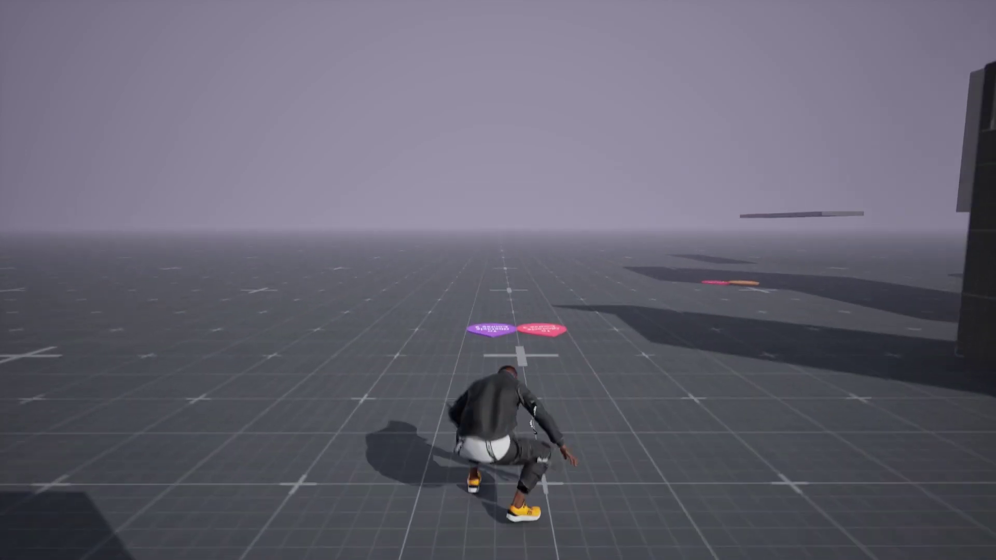
Step: Run the character onto the red floor marker leading to Obstacle Course 3
key("w")
key("w")
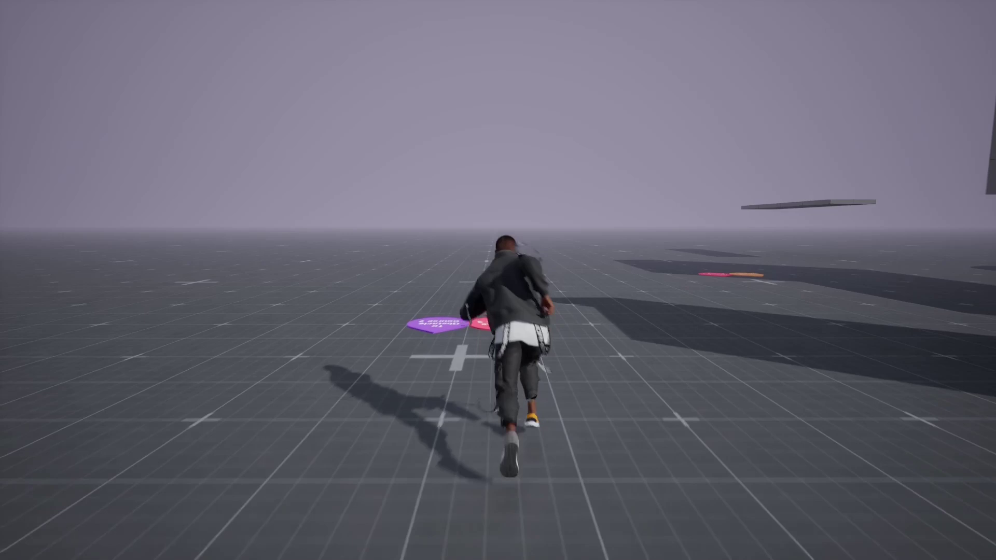
key("w")
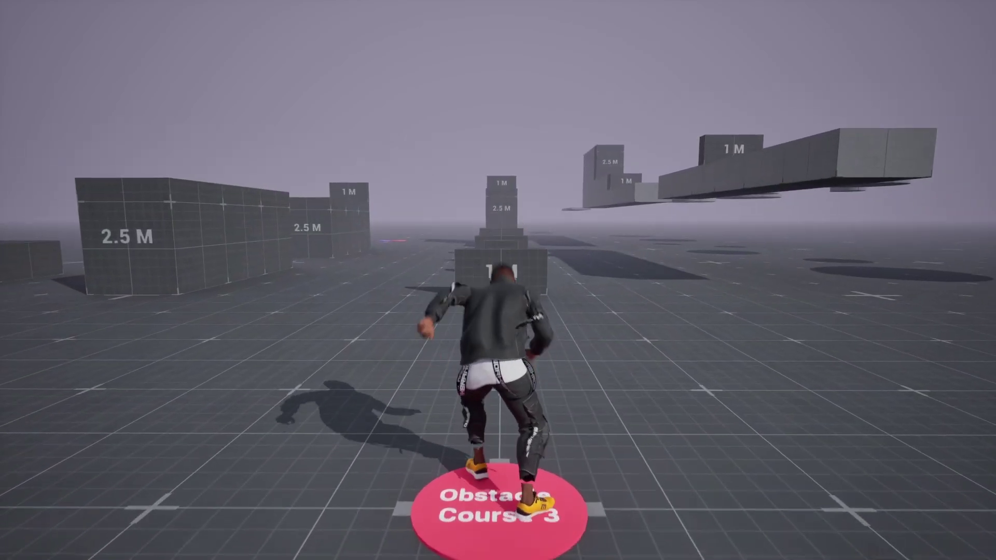
Step: Traverse Obstacle Course 3 by vaulting the 1 M blocks and climbing the 2.5 M block
key("space")
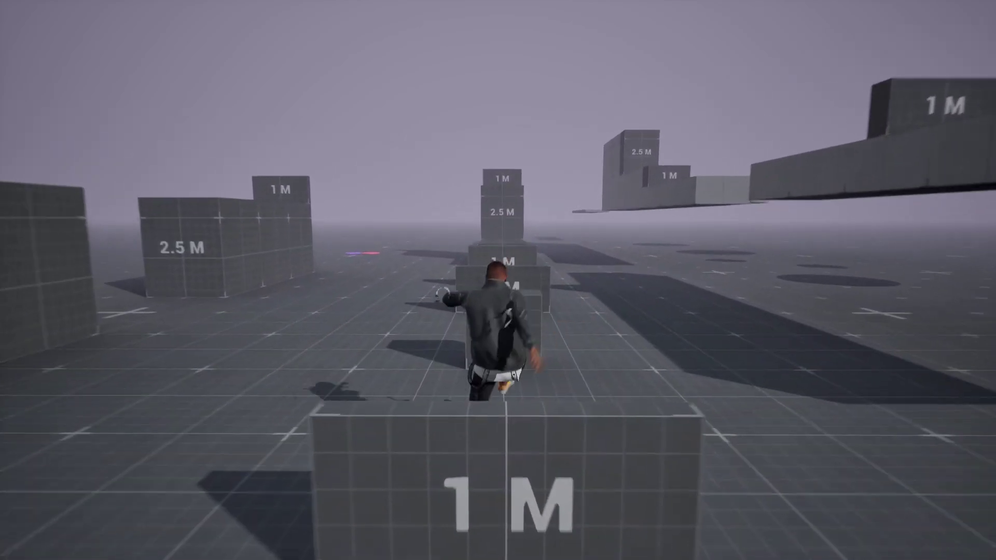
key("w")
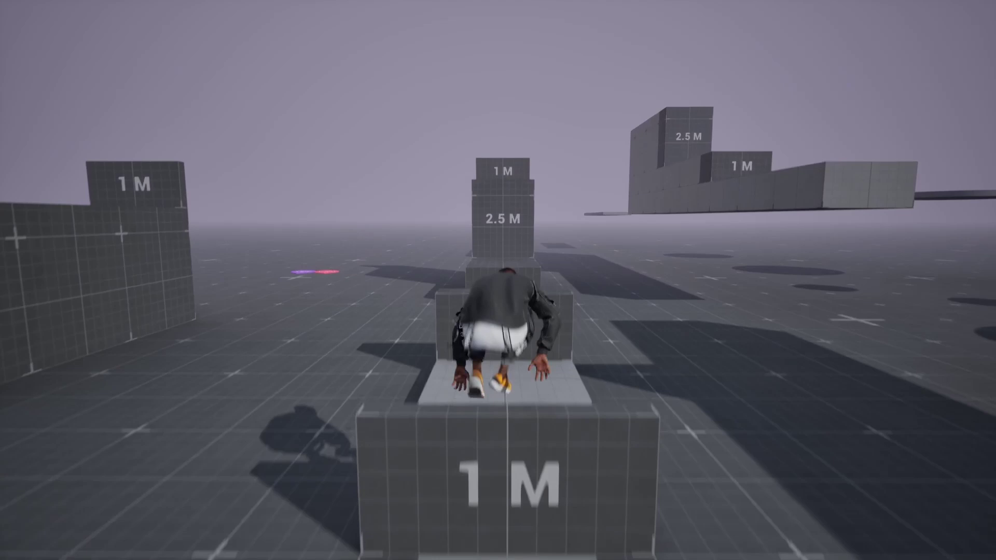
key("w")
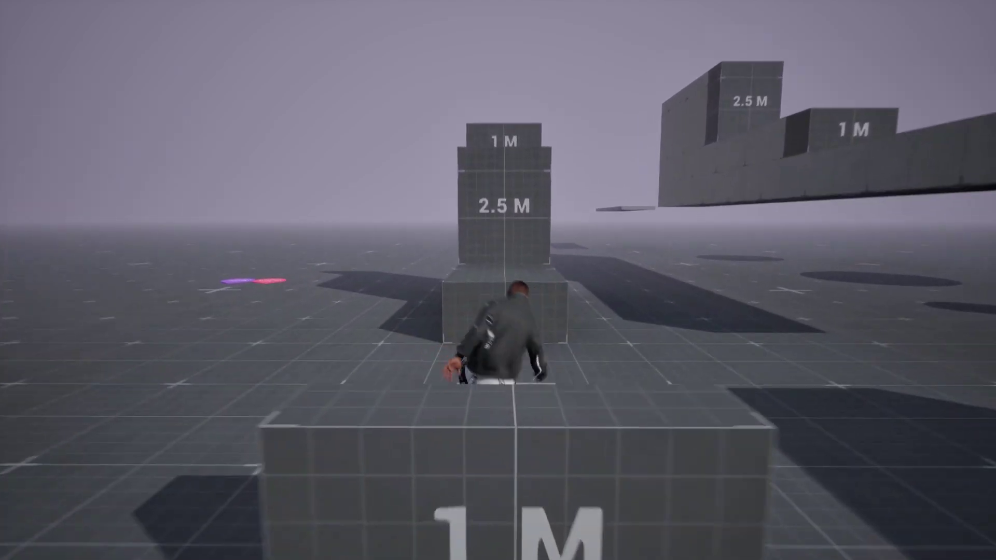
key("w")
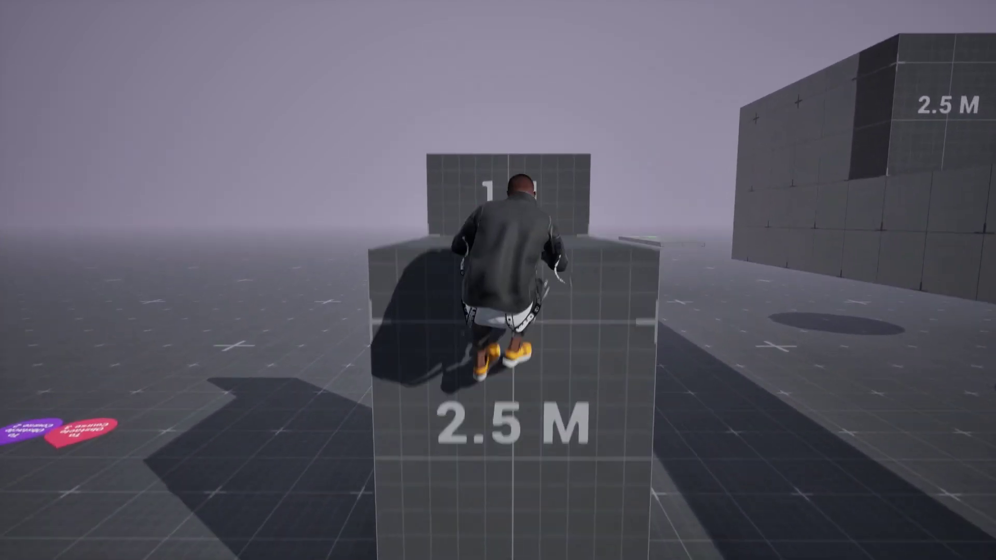
Step: Run the character to the orange floor marker and test jumps along the raised platforms with 1 M and 2.5 M blocks
key("w")
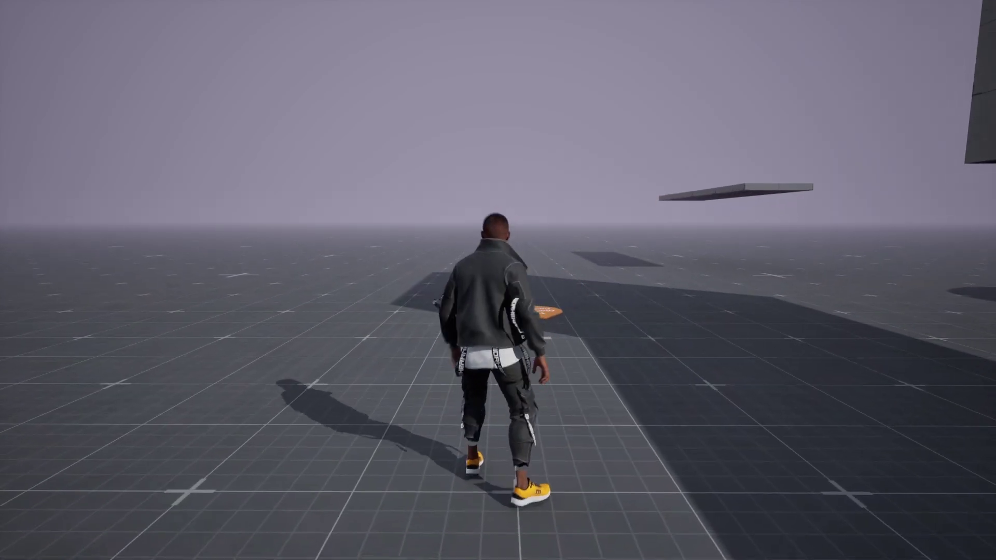
key("w")
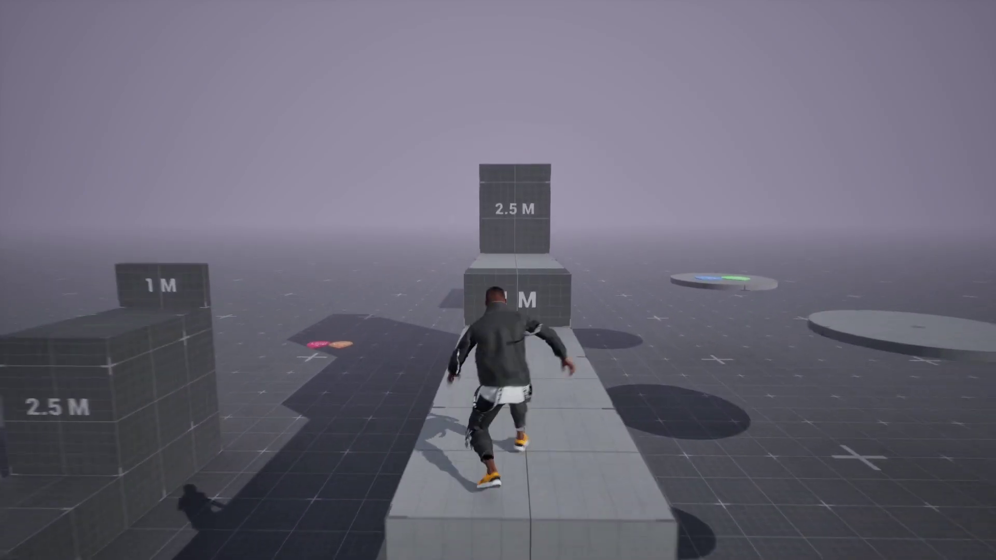
key("space")
key("space")
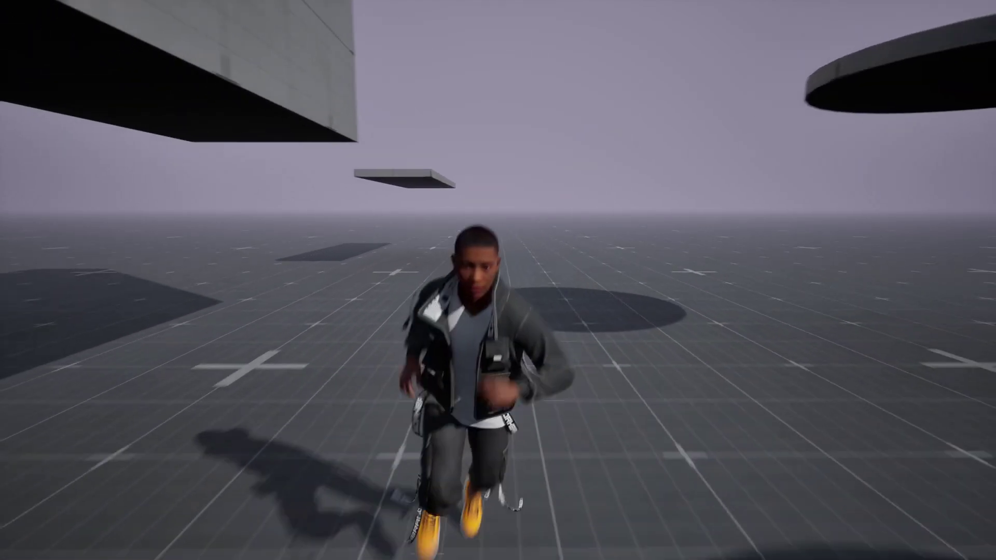
Step: Test repeated jumps on the ground below the raised platforms while the character runs in different directions
key("d")
key("a")
key("space")
key("space")
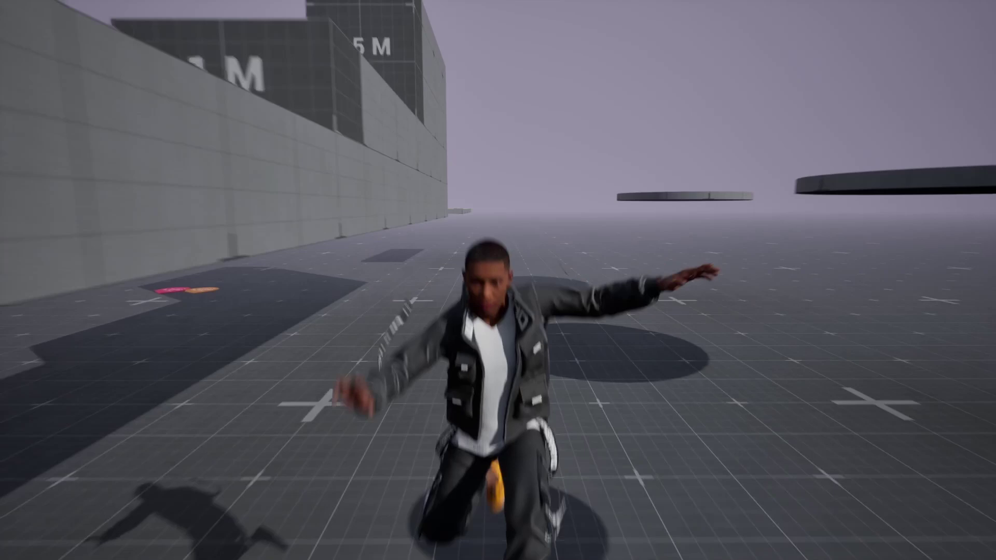
key("space")
key("space")
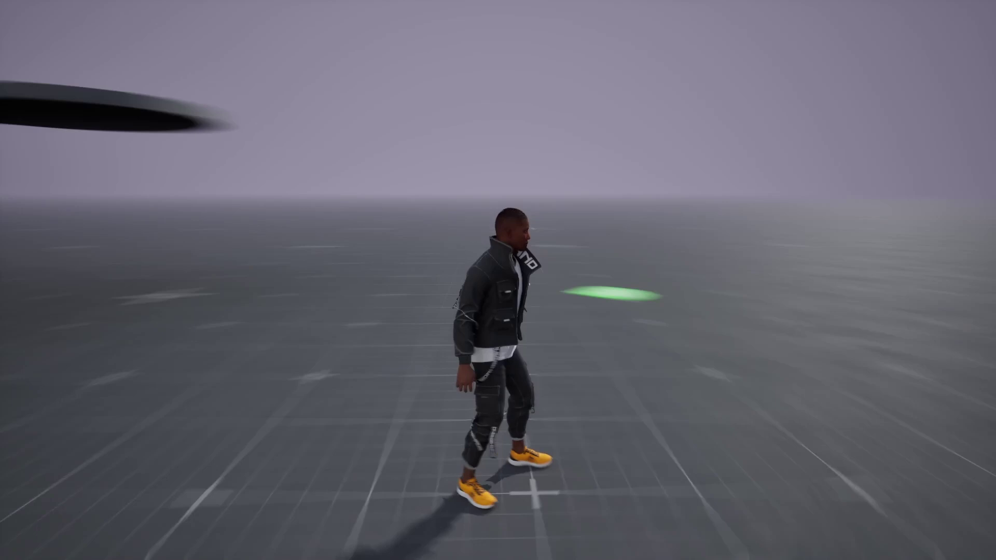
Step: Run the character to the green floor marker to start Obstacle Course 5
key("w")
key("s")
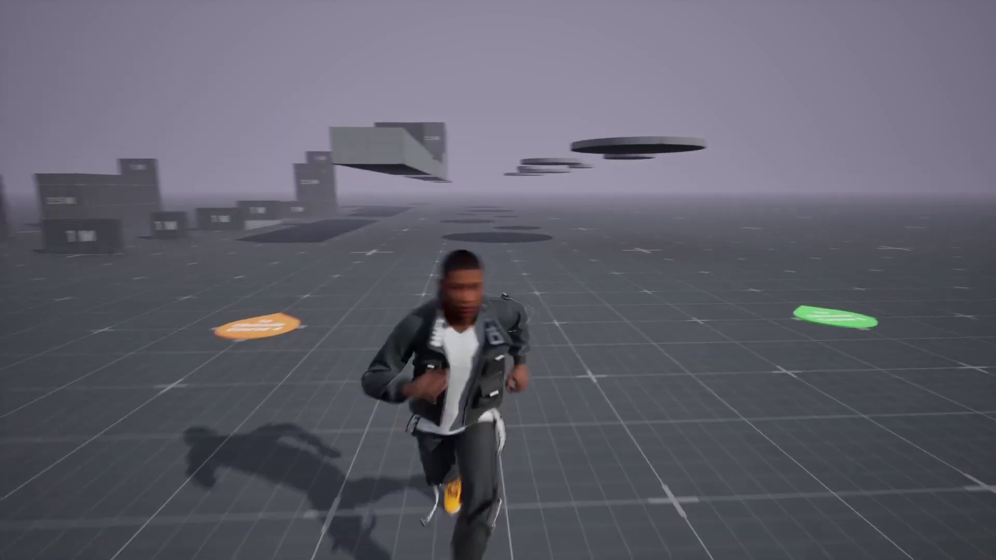
key("d")
key("w")
key("w")
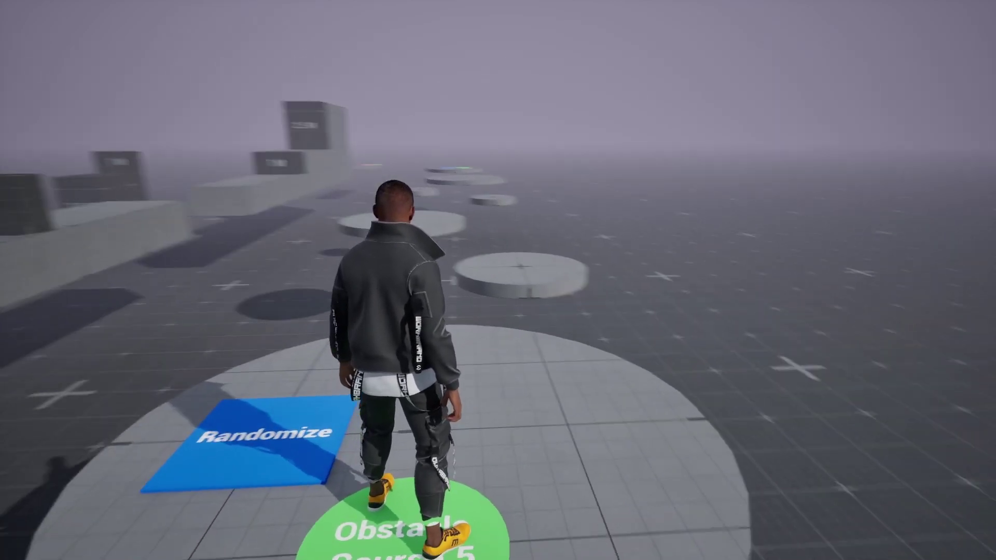
Step: Jump the character across the floating round platforms of Obstacle Course 5
key("w")
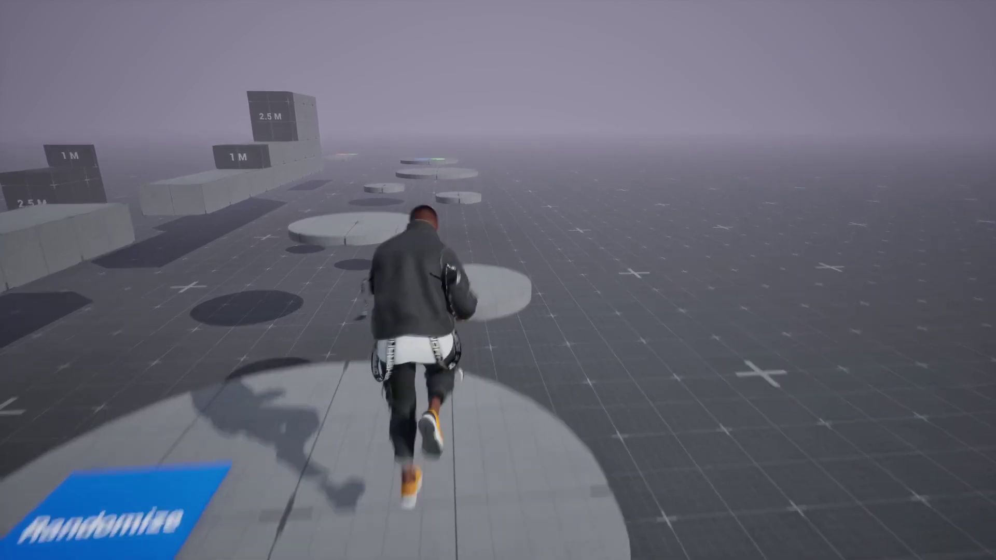
key("space")
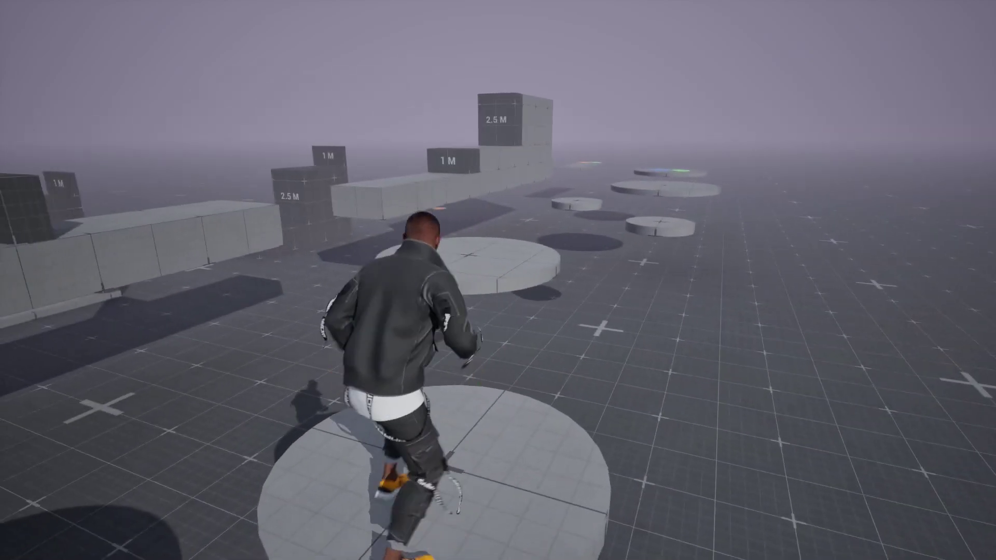
key("space")
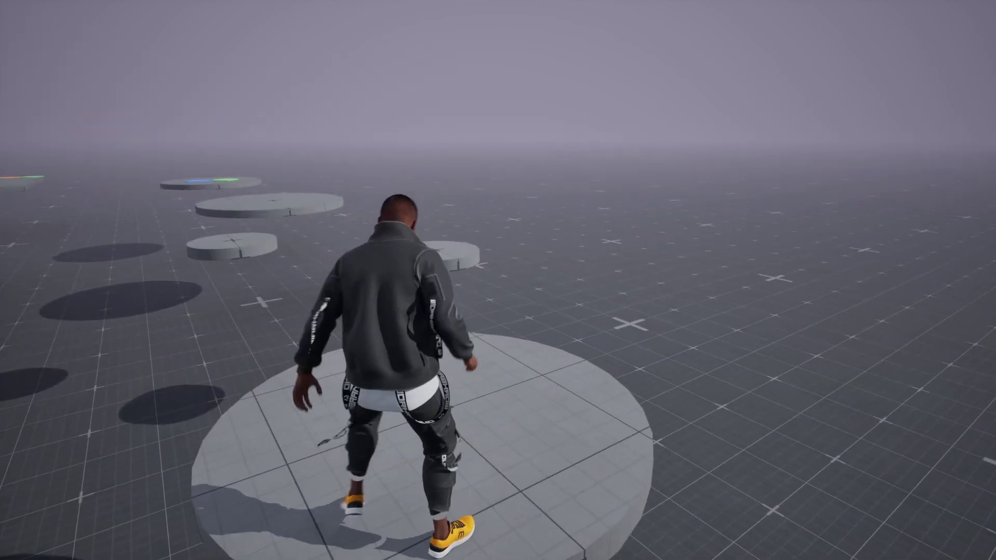
key("space")
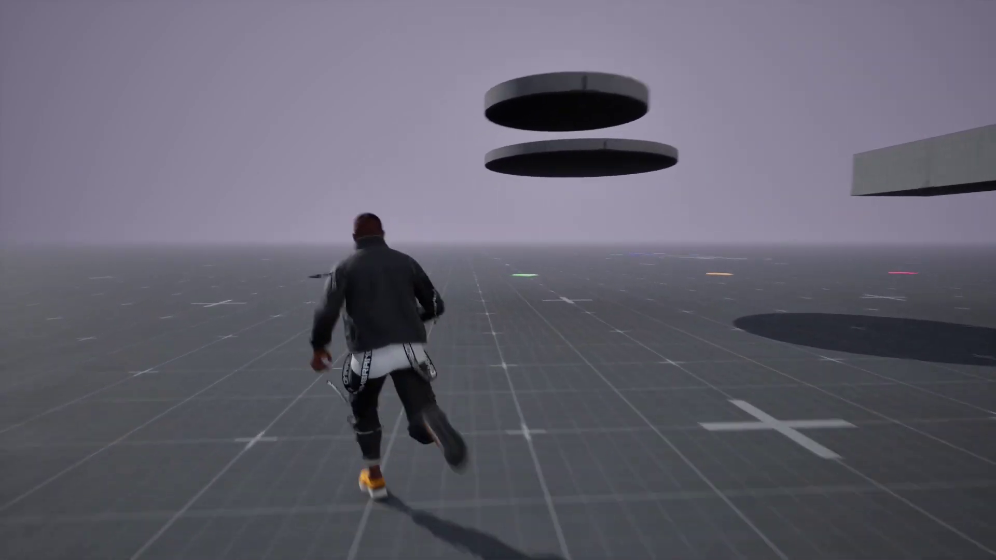
Step: Return to the start of Obstacle Course 5 over the green marker and jump toward the next round platform
key("space")
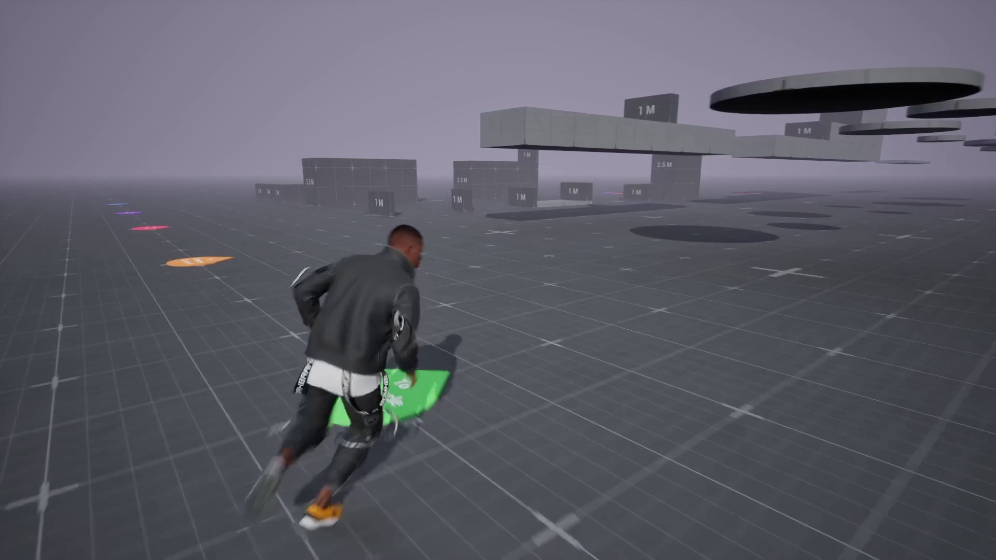
key("w")
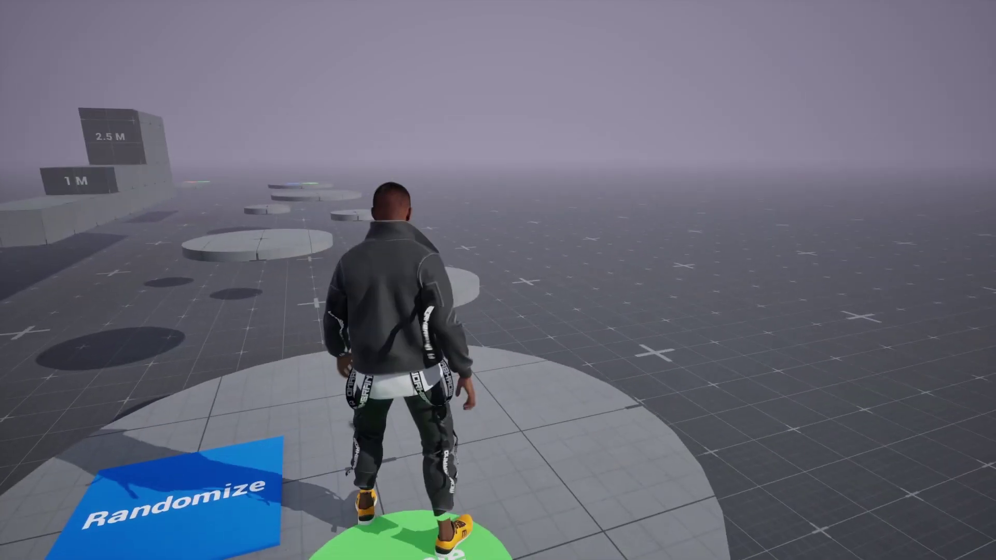
key("w")
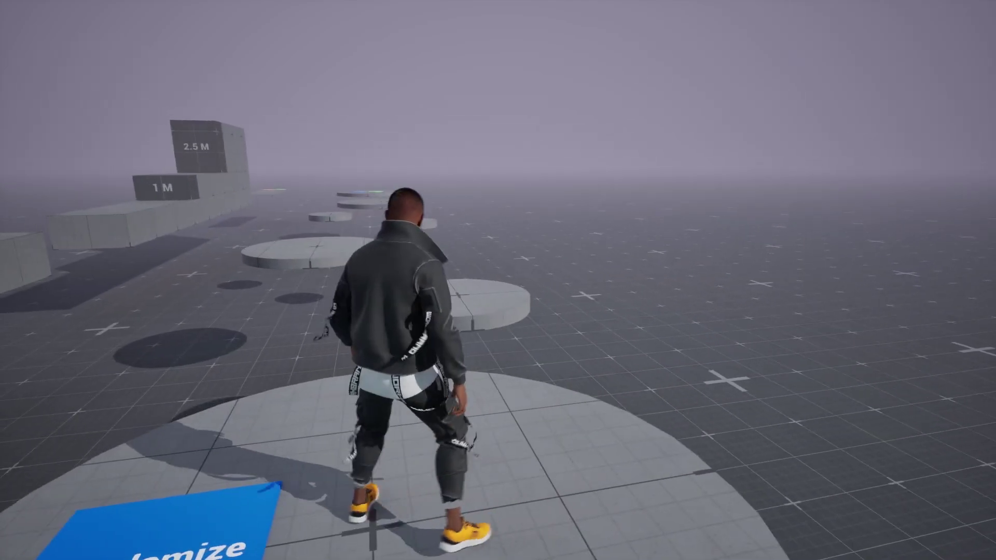
key("w")
key("space")
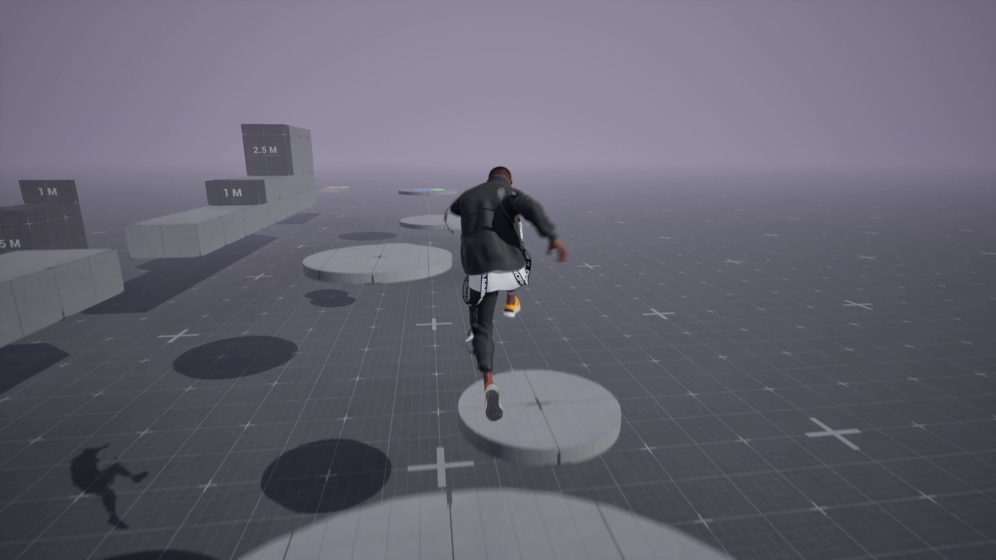
Step: Test turning in place, crouching, standing up and running forward on the floating round platform
key("s")
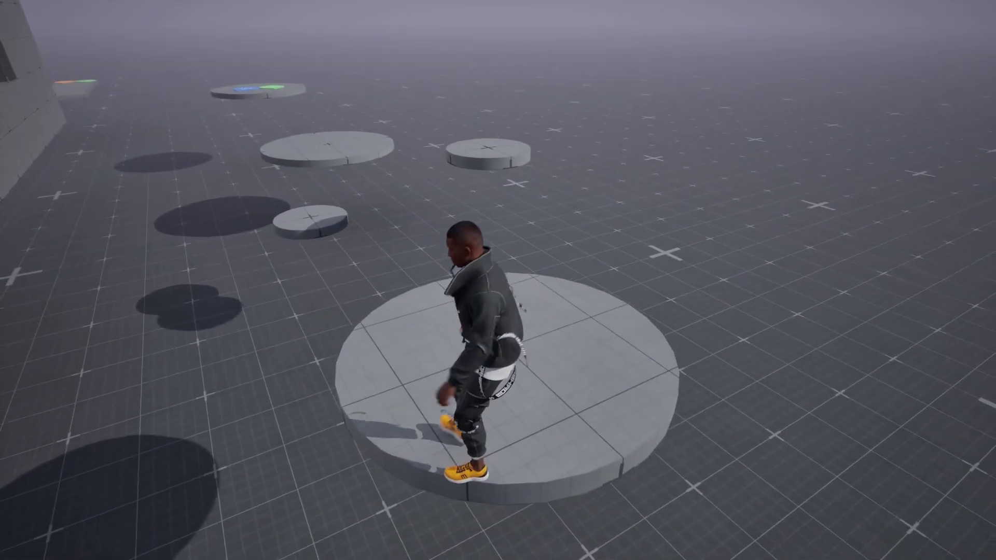
key("w")
key("s")
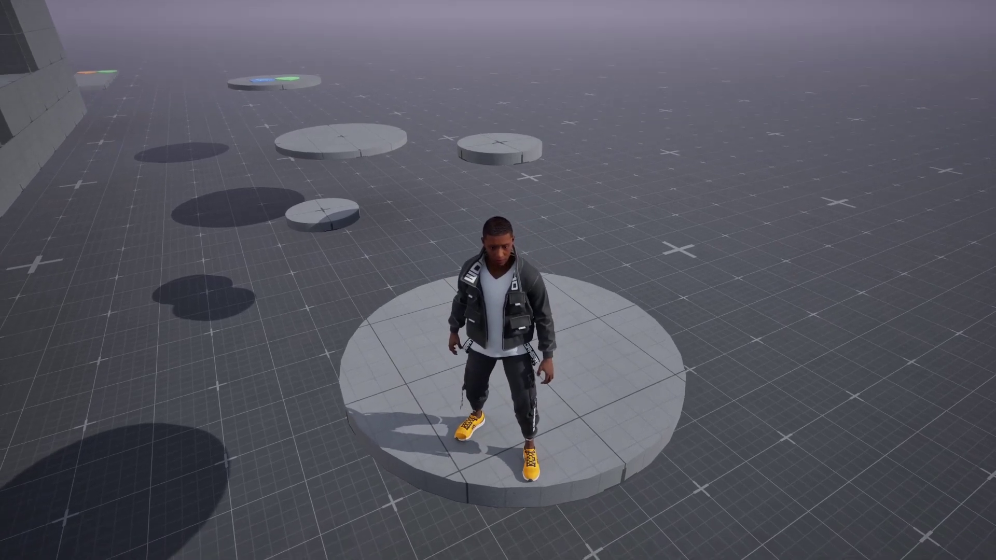
key("c")
key("c")
key("w")
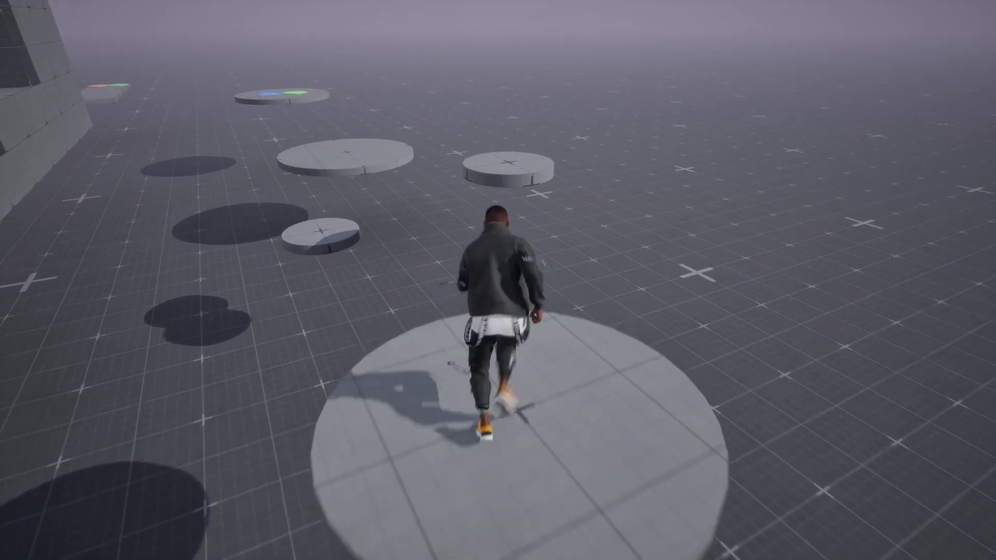
Step: Jump the character onto the next small round platform and test turning in place toward different directions
key("space")
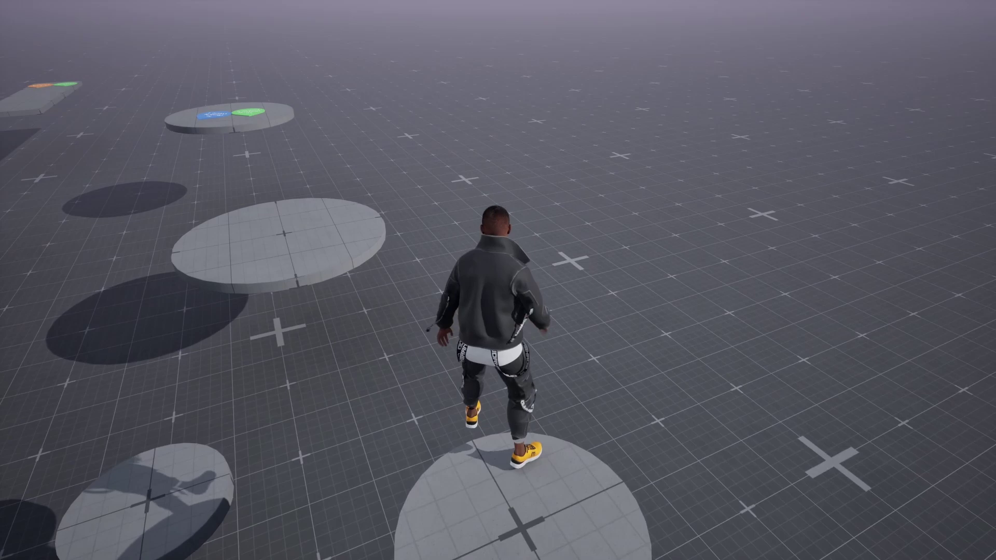
key("s")
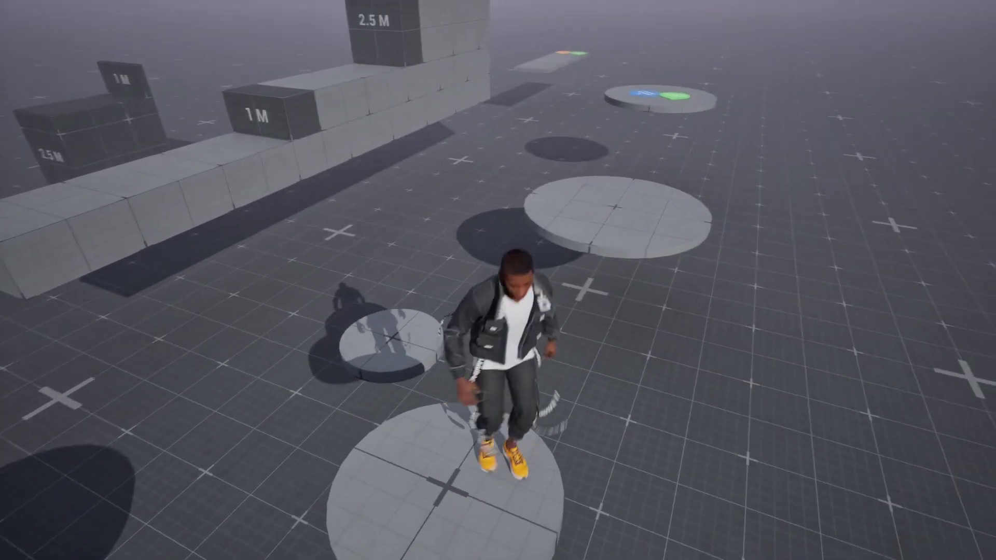
key("a")
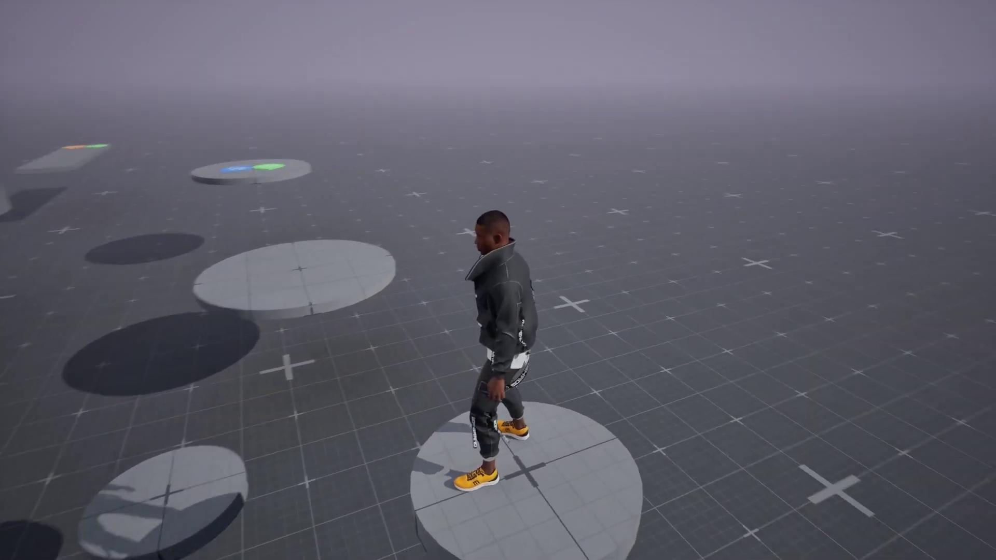
key("w")
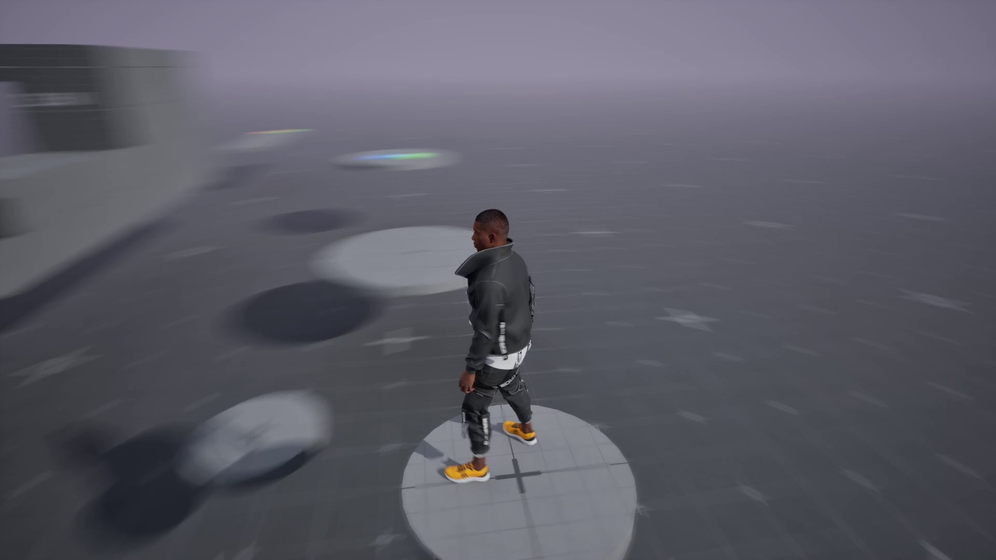
key("s")
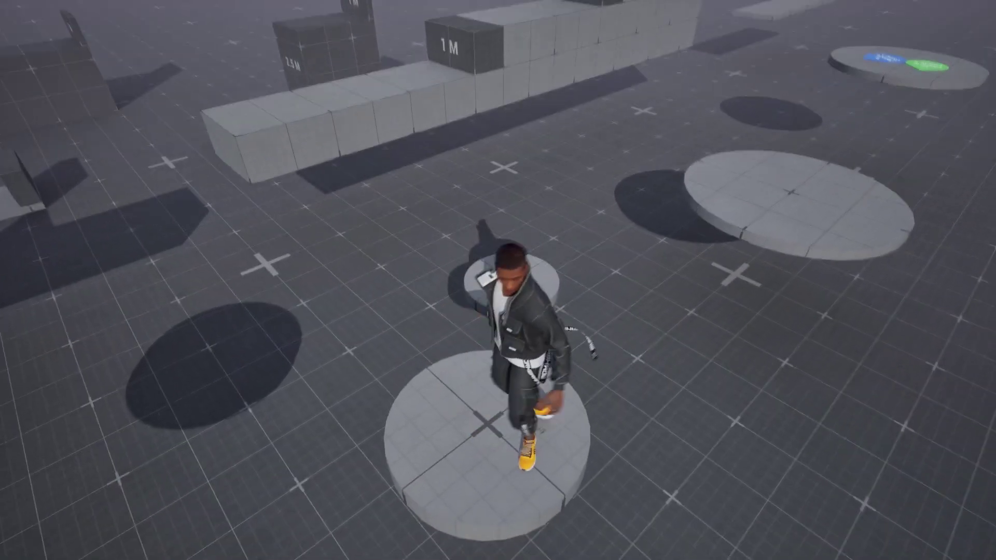
key("c")
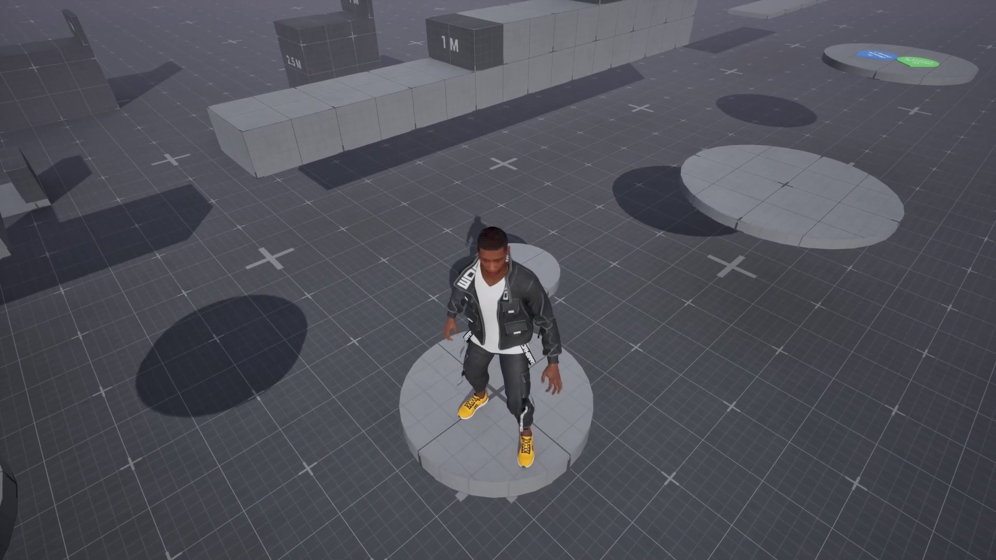
key("a")
key("s")
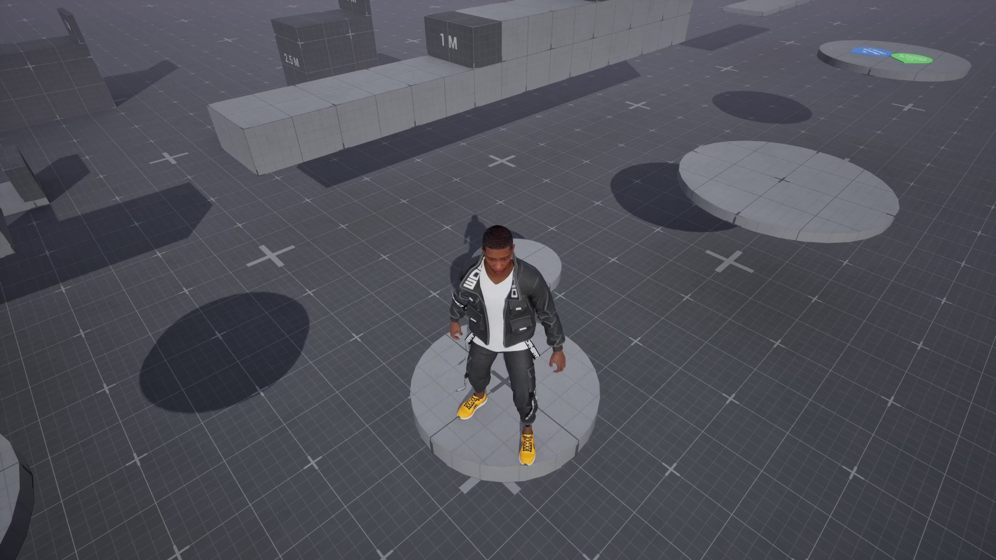
Step: Move the character onto the neighbouring small round platform and turn it in place until it faces the camera
key("w")
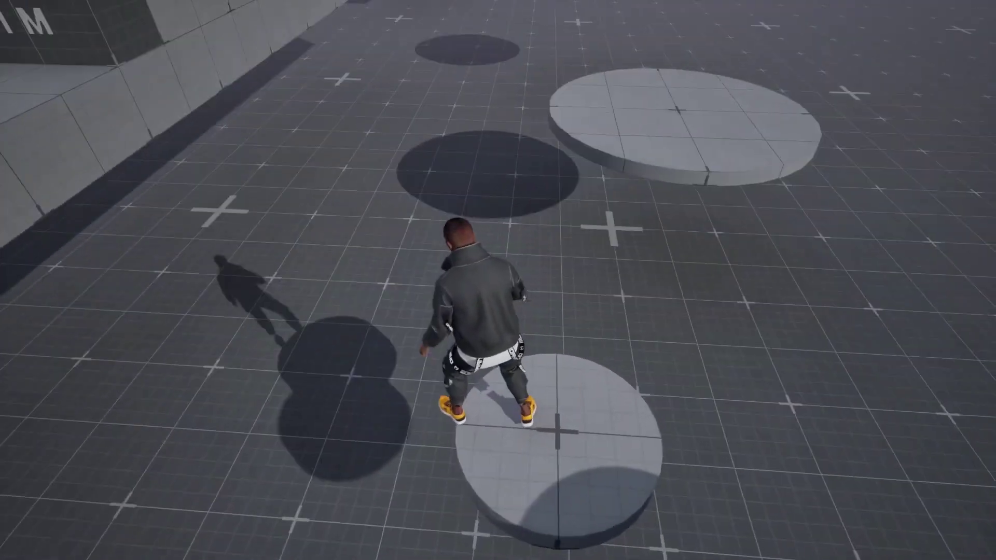
key("d")
key("s")
key("d")
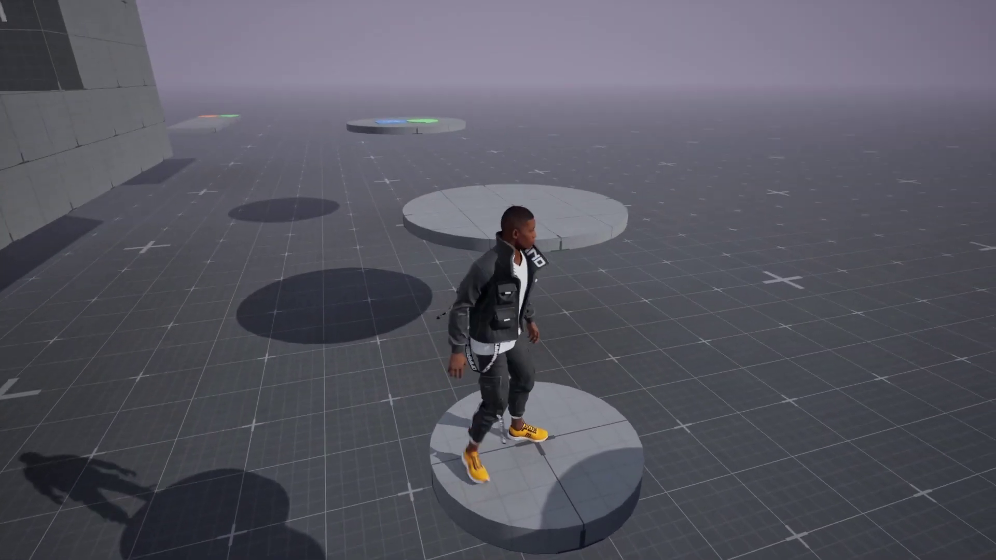
key("s")
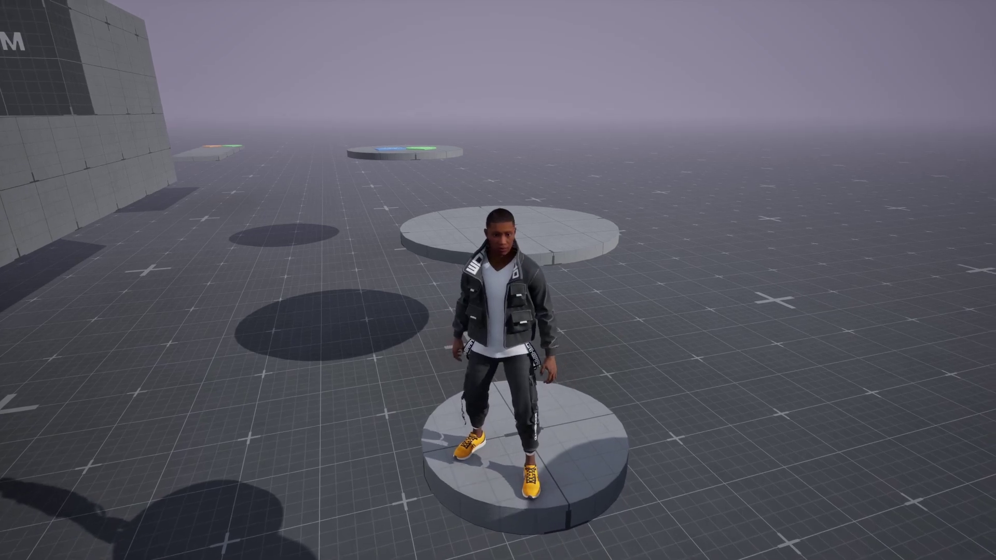
Step: Jump the character onto the large round platform and turn it around to face the camera
key("w")
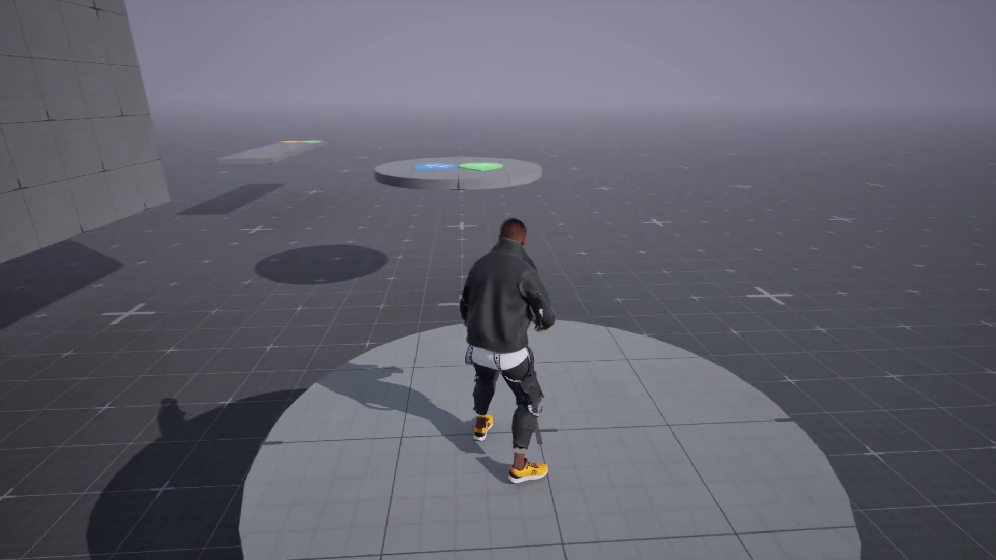
key("s")
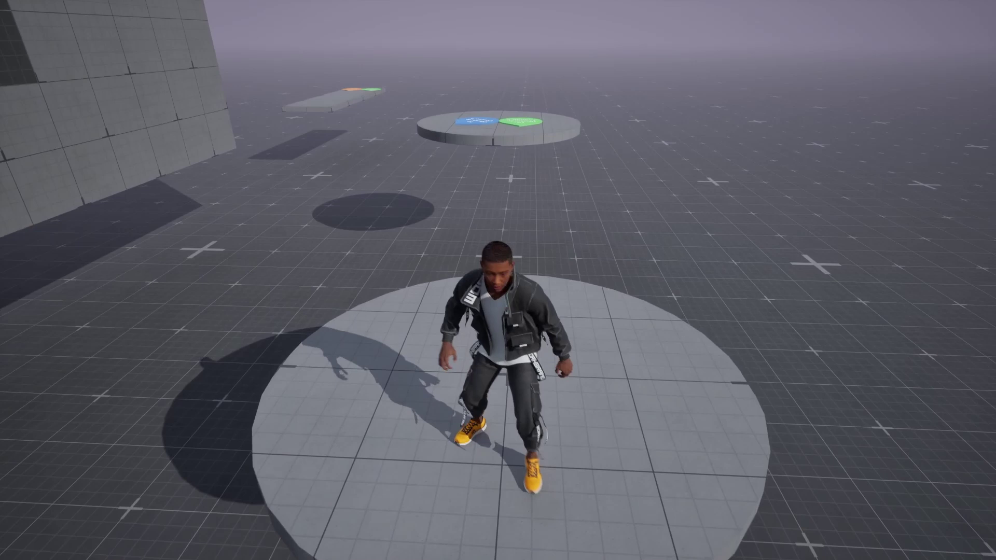
key("s")
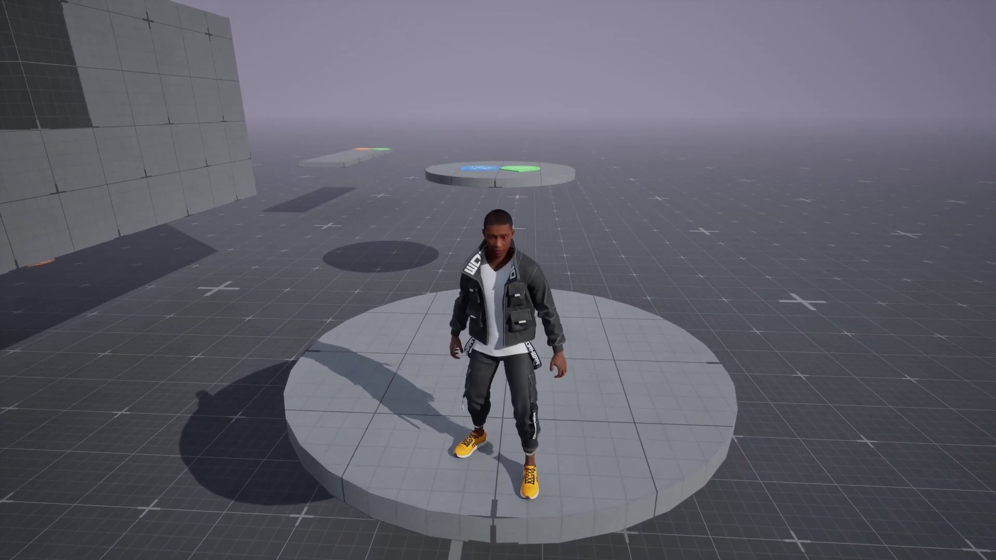
key("s")
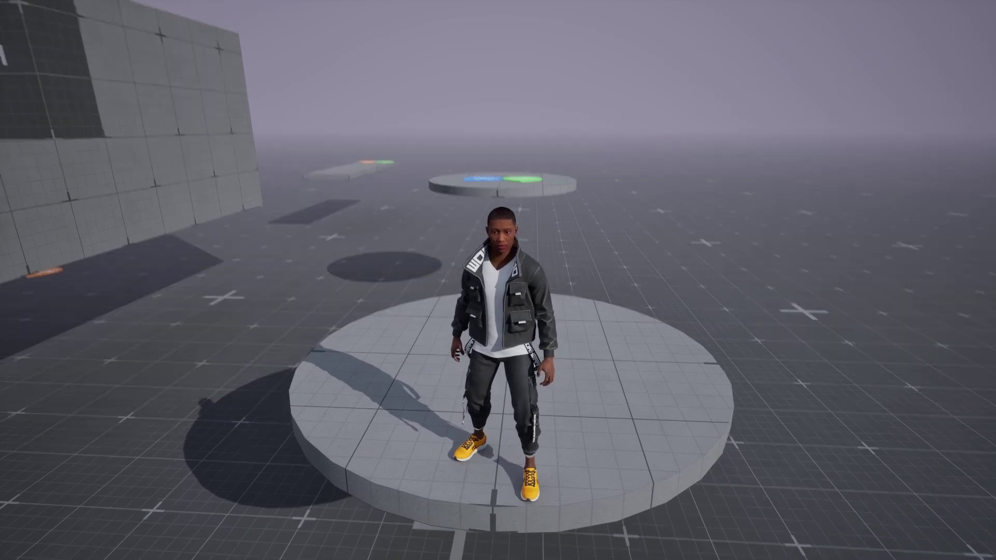
Step: Try to jump from the large platform to the round platform with the blue and green markers
key("w")
key("w")
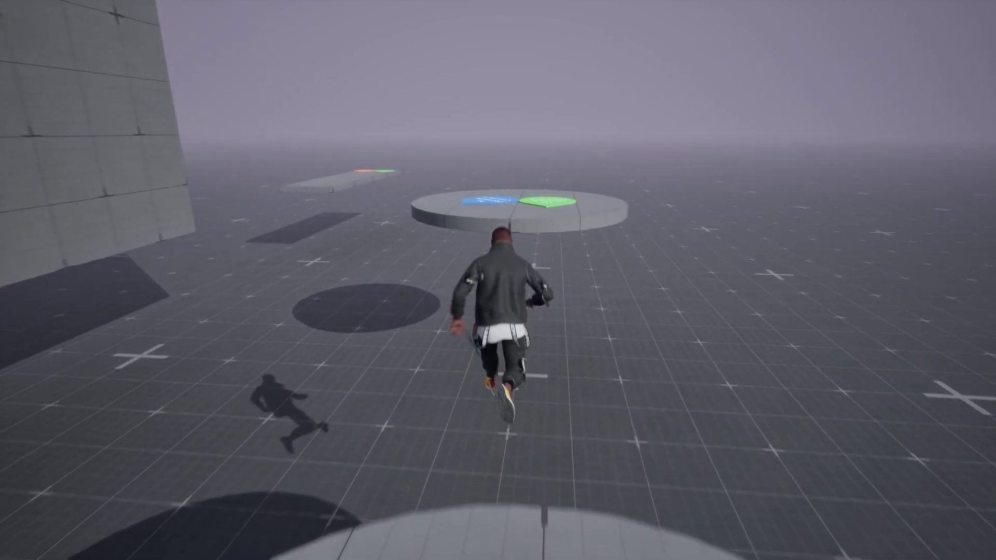
key("s")
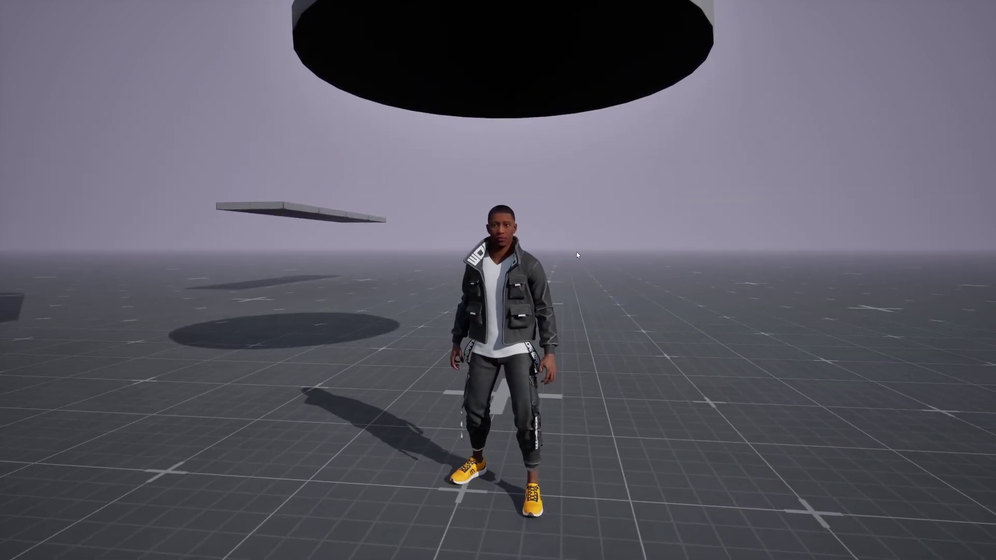
Step: Stop the play session, leave the fullscreen viewport and frame the whole level with its obstacle courses
key("Escape")
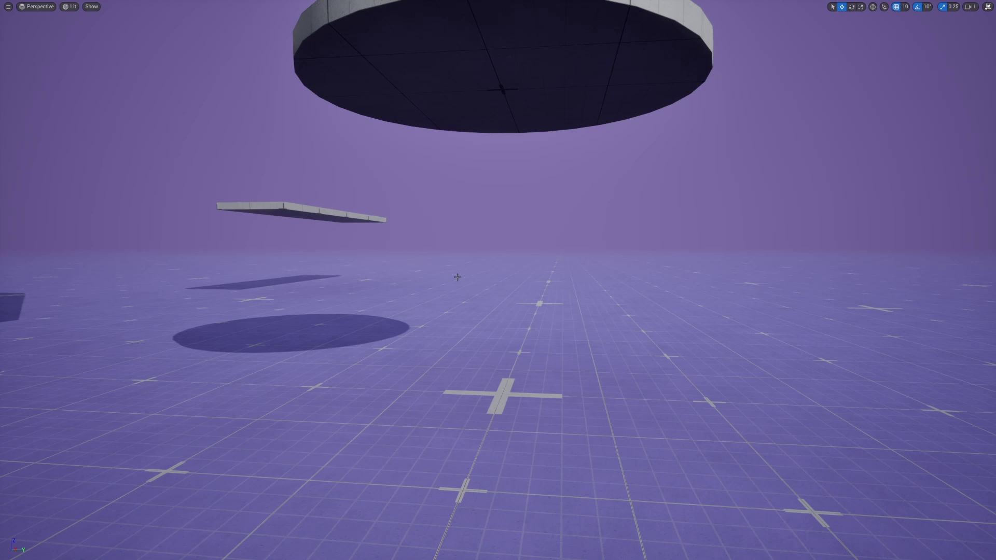
key("F11")
key("s")
right_click_drag(457, 277, 109, 306)
key("w")
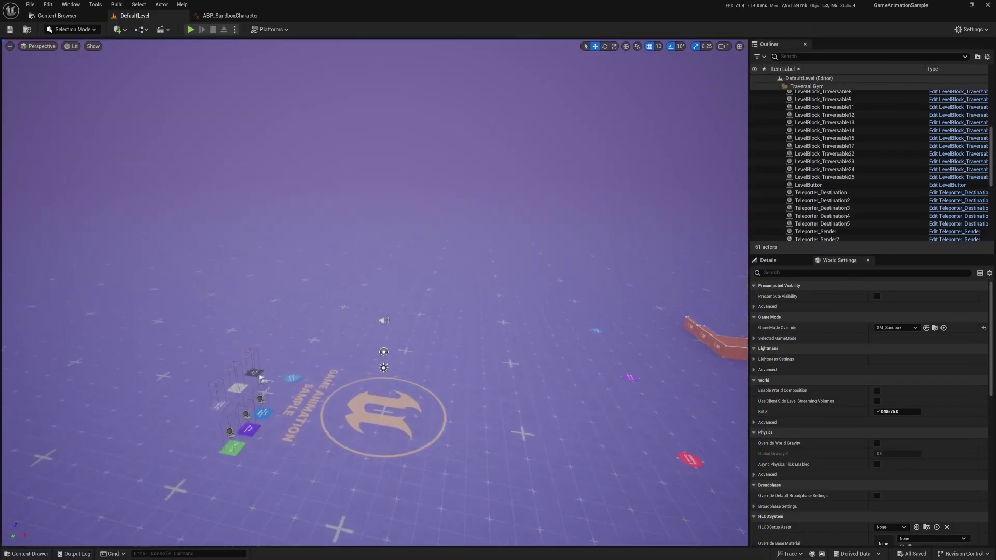
right_click_drag(374, 292, 539, 352)
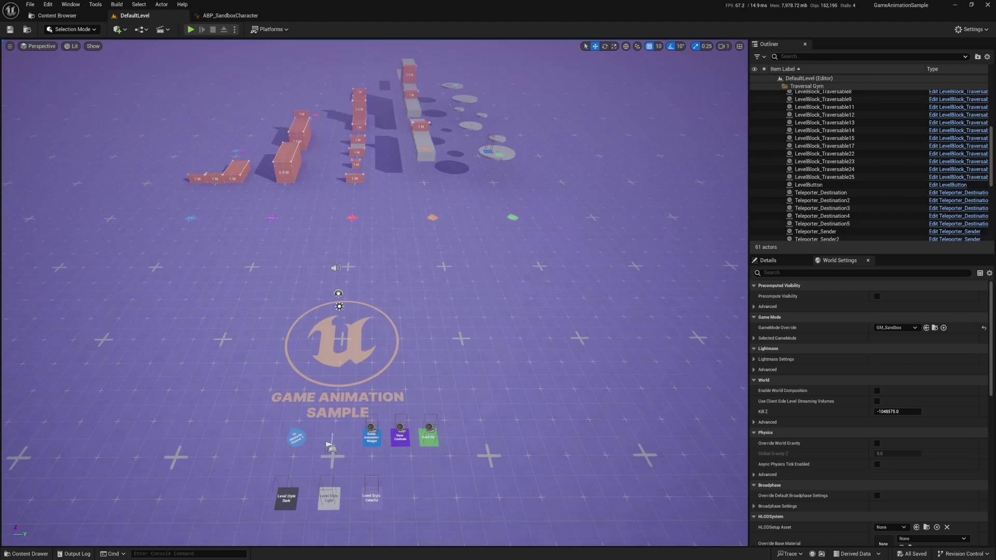
right_click_drag(379, 118, 347, 93)
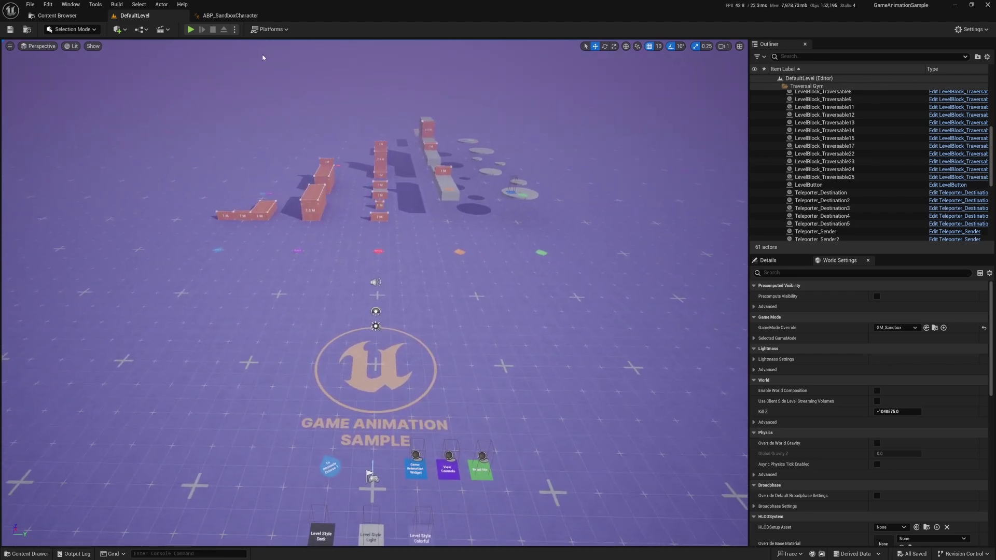
Step: Open the project's Characters folder from the top-level Content folder in the Content Browser
left_click(65, 17)
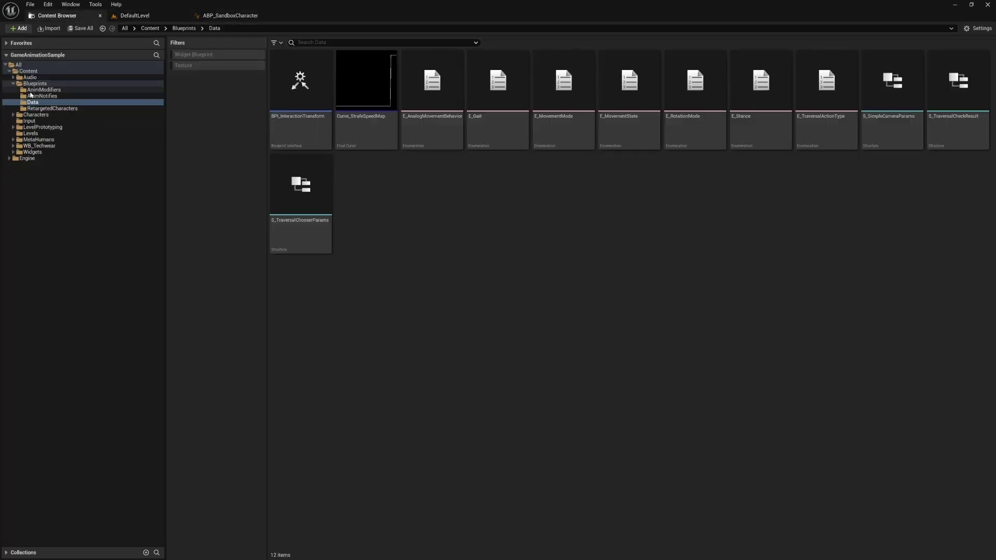
left_click(14, 84)
left_click(29, 72)
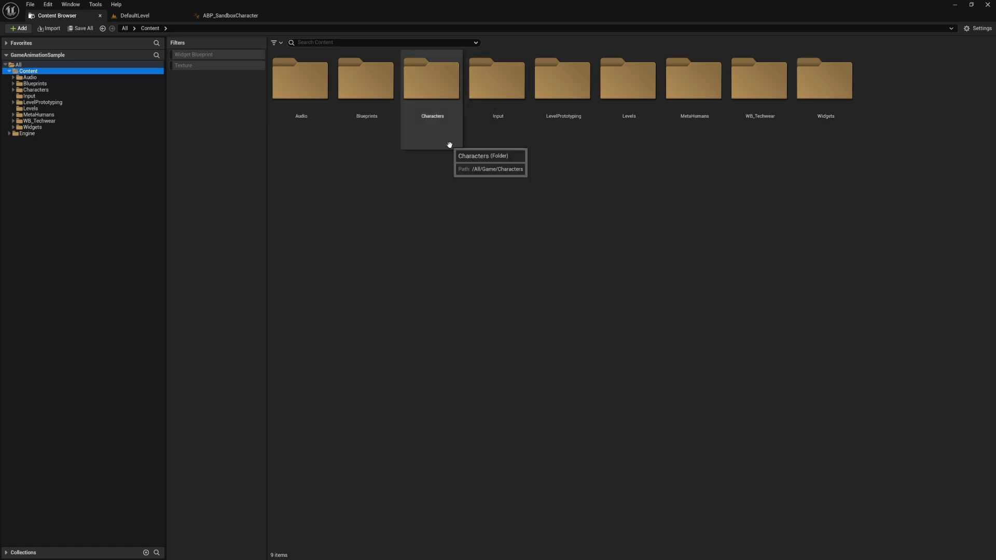
double_click(438, 106)
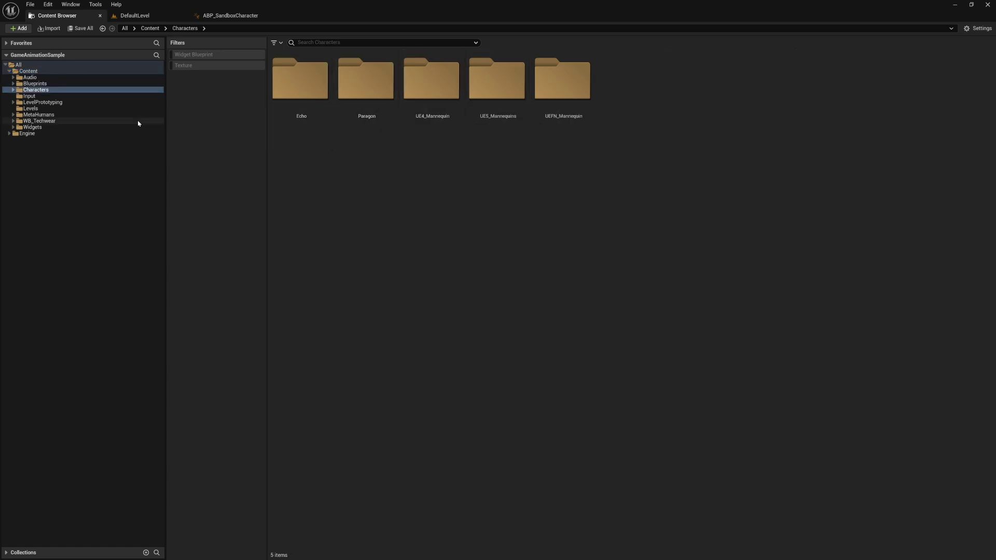
Step: Look through the Echo, Paragon, UE4, UE5 and UEFN mannequin folders, ending with the UEFN_Mannequin meshes
left_click(13, 91)
left_click(34, 97)
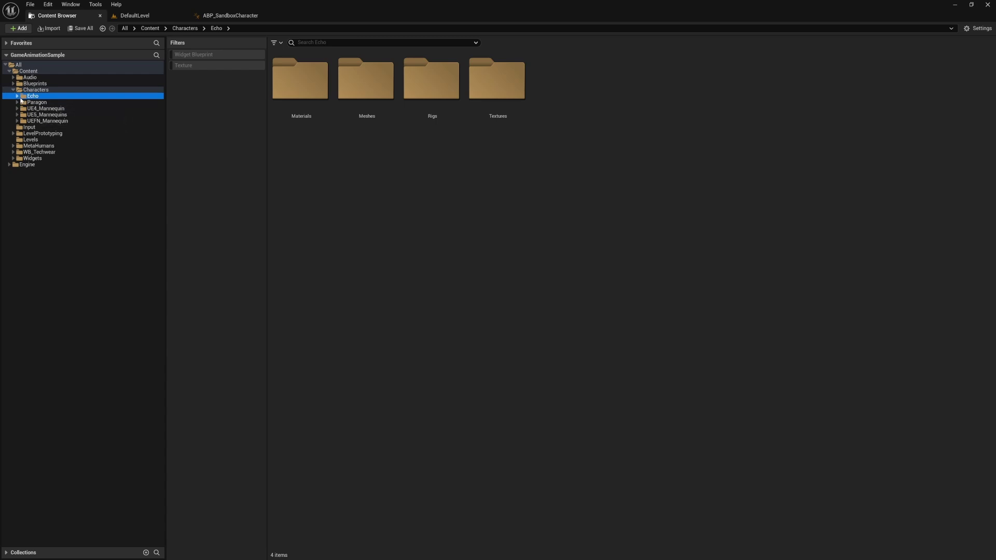
left_click(46, 103)
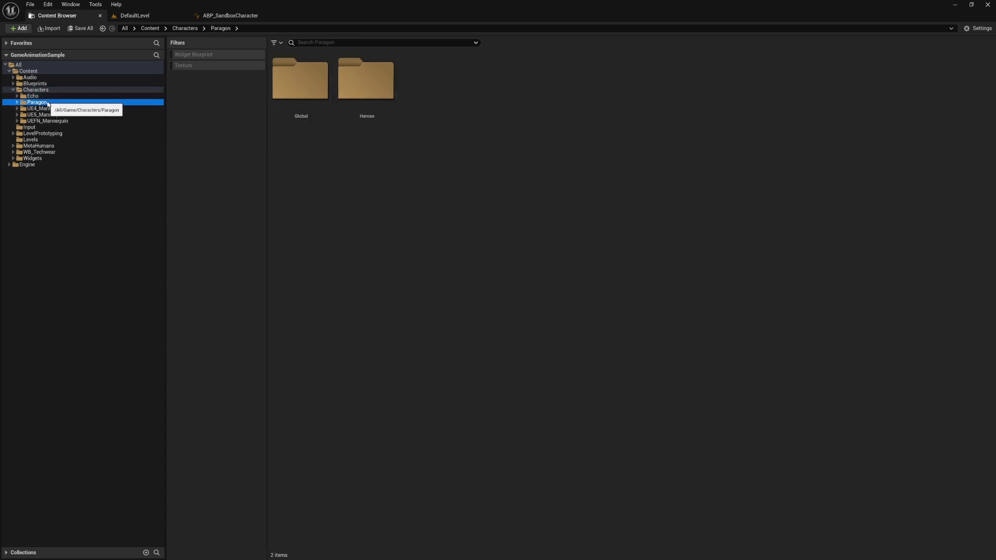
left_click(57, 109)
left_click(18, 115)
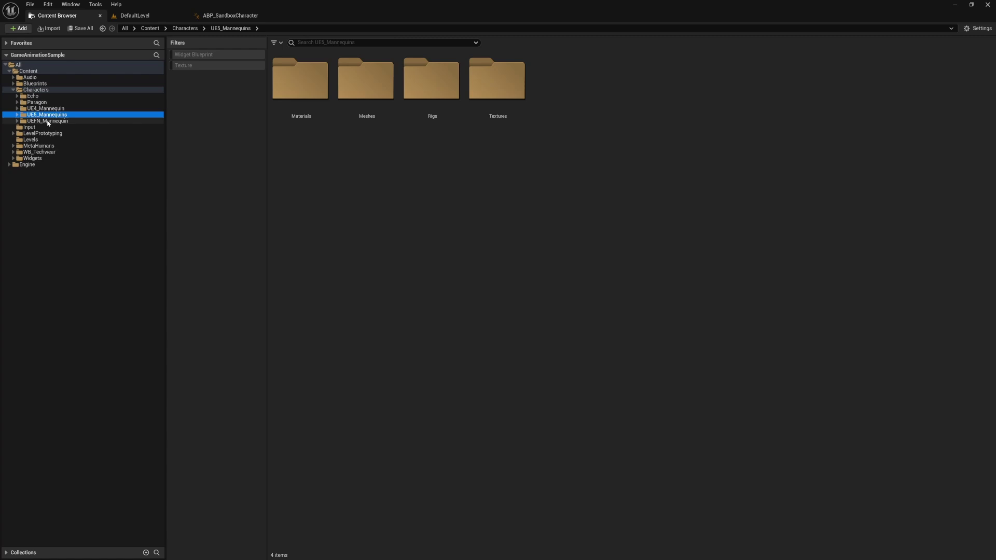
left_click(21, 122)
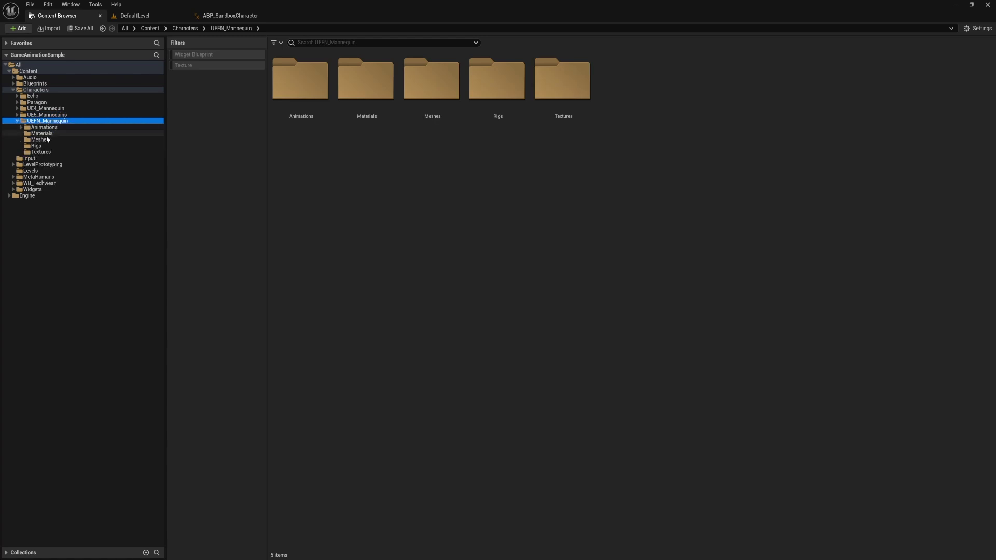
left_click(40, 140)
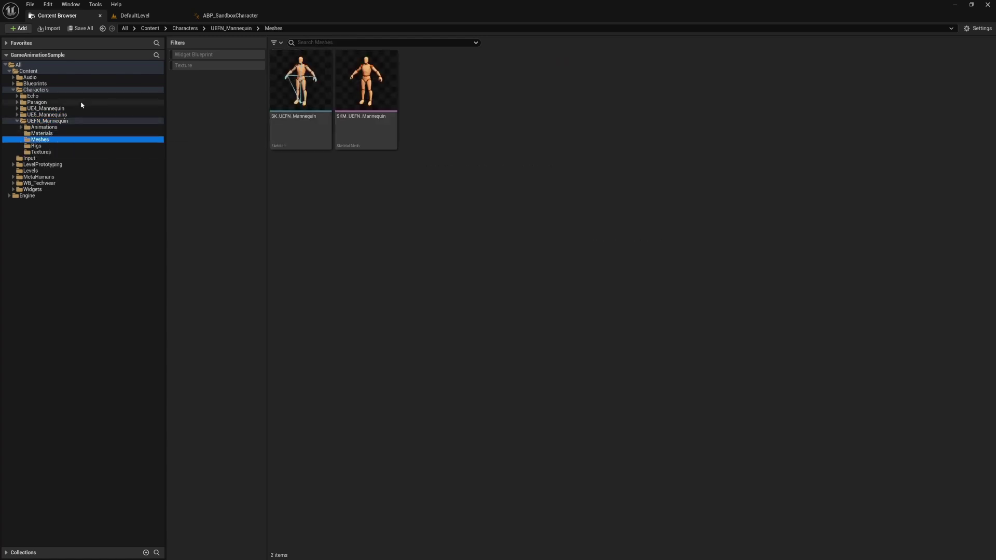
Step: Inspect the face assets of the Kellan MetaHuman, and collapse the MetaHumans folder
left_click(13, 90)
left_click(37, 115)
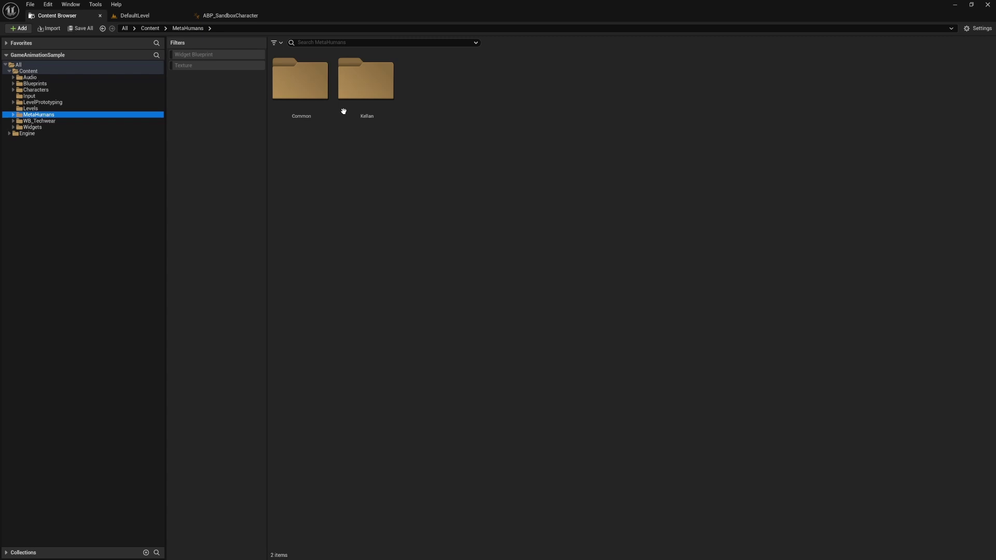
double_click(366, 86)
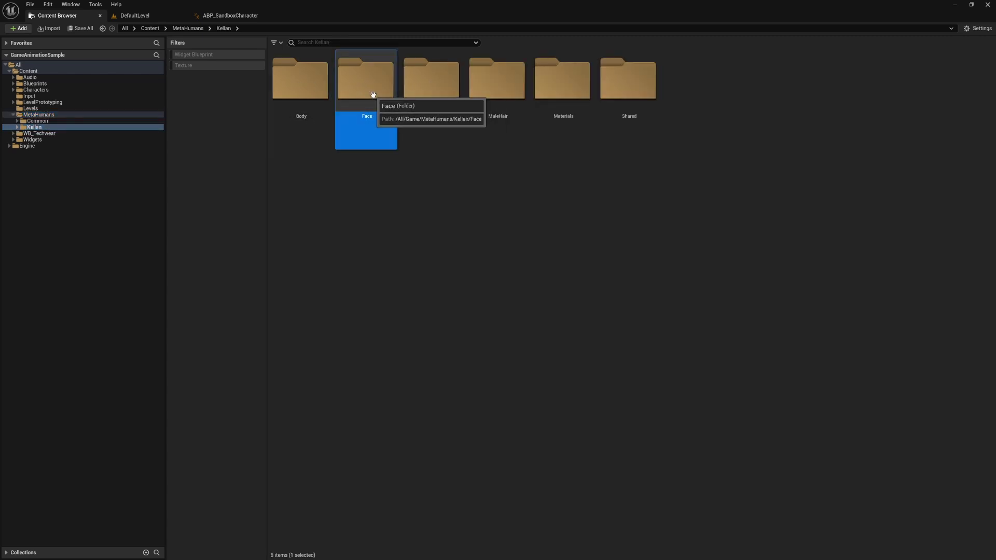
double_click(366, 95)
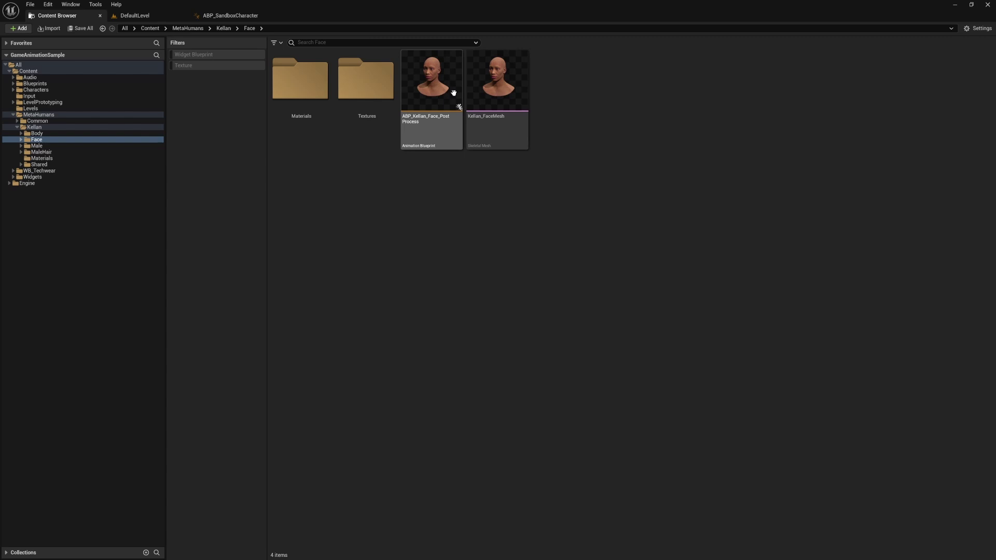
left_click(12, 114)
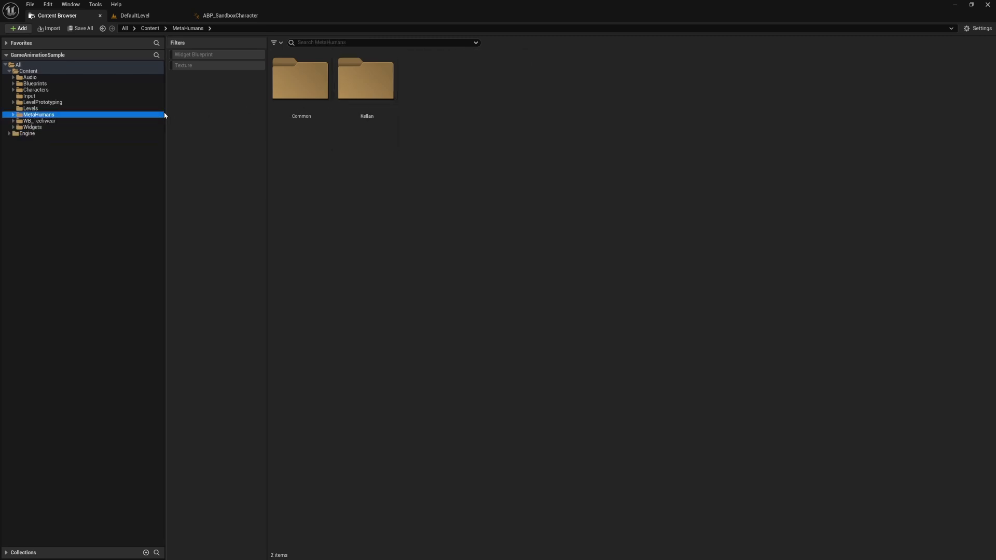
Step: Look through the LevelPrototyping and Input folders and open the Blueprints folder with the sandbox character blueprints
left_click(42, 103)
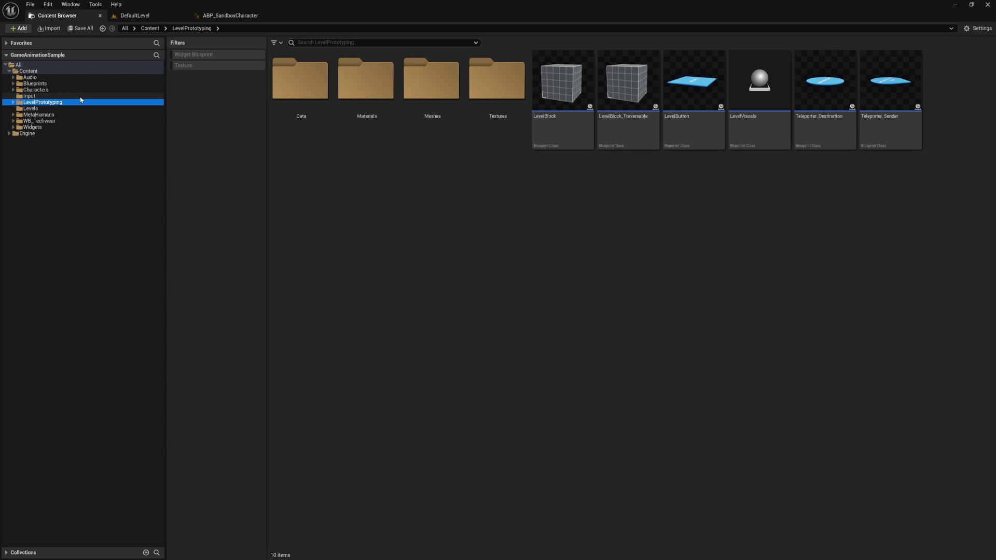
left_click(41, 97)
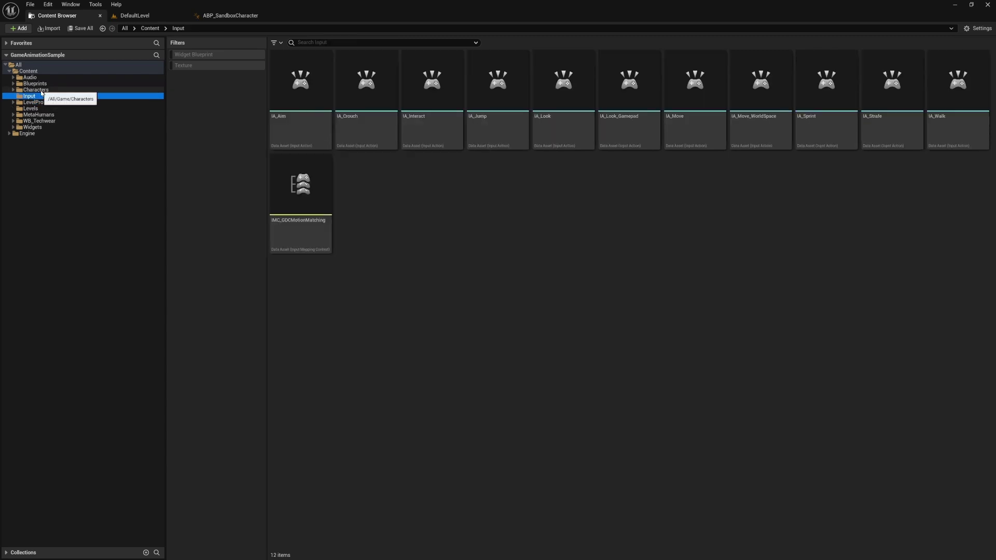
left_click(41, 91)
left_click(41, 85)
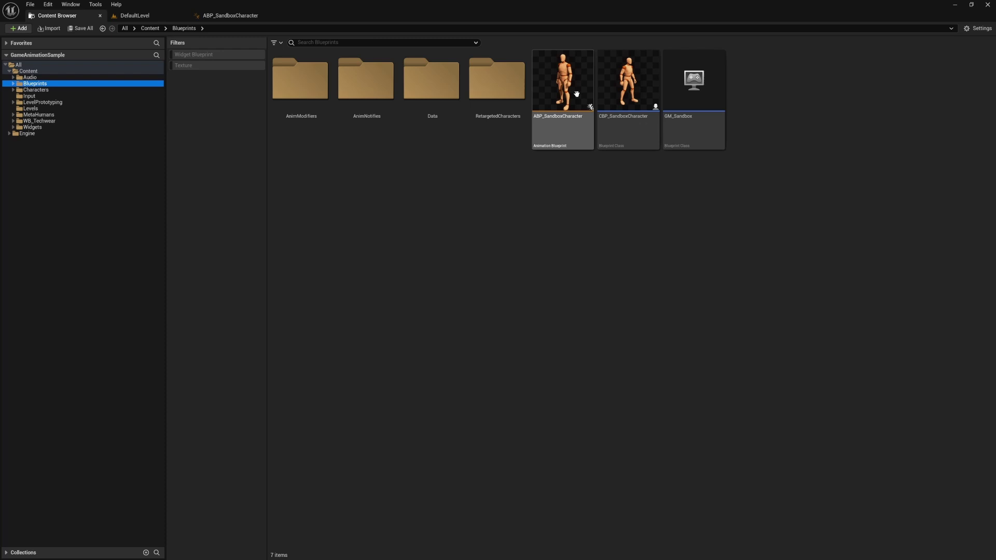
Step: Open the GM_Sandbox game mode, select CBP_SandboxCharacter_Metahuman_Kellan as its Default Pawn Class, compile it and close it
double_click(694, 86)
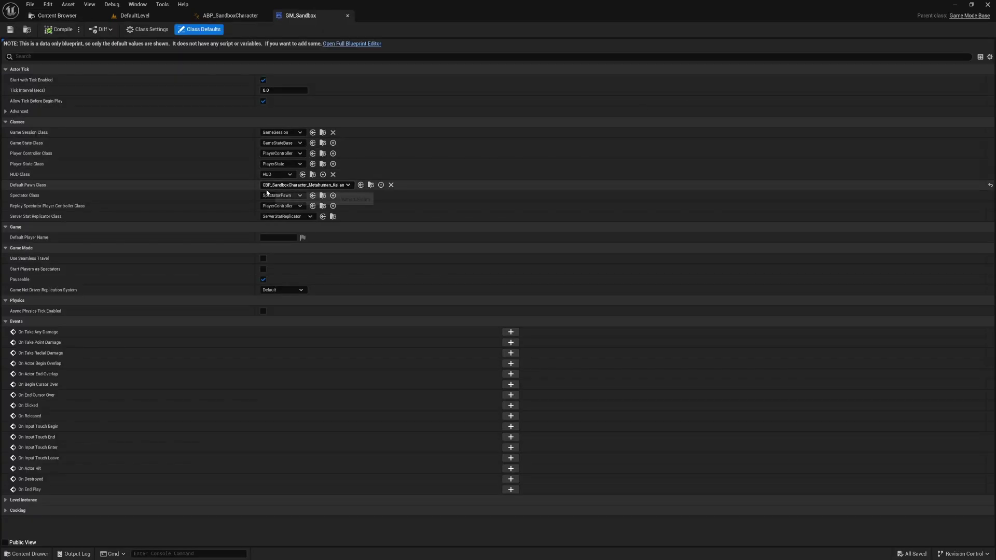
left_click(312, 186)
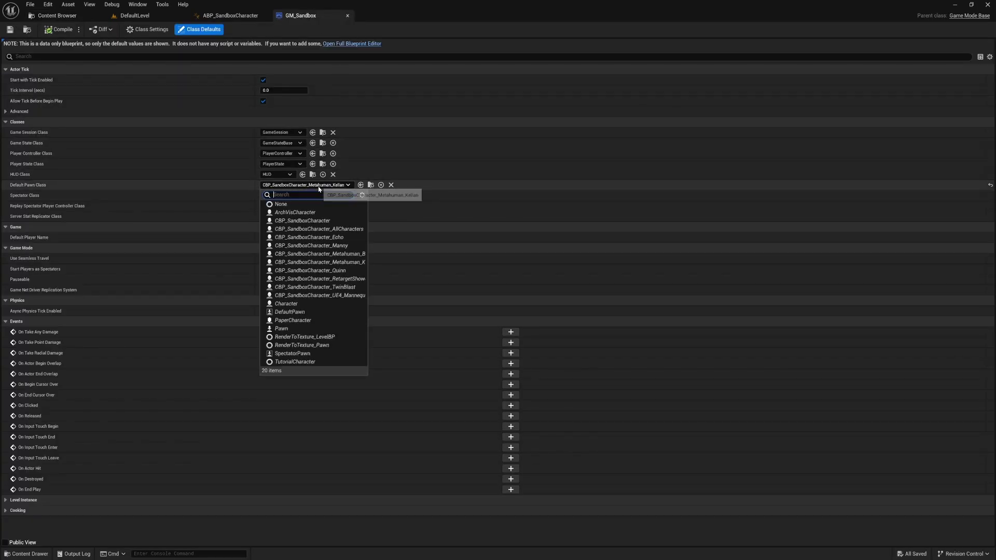
left_click(347, 262)
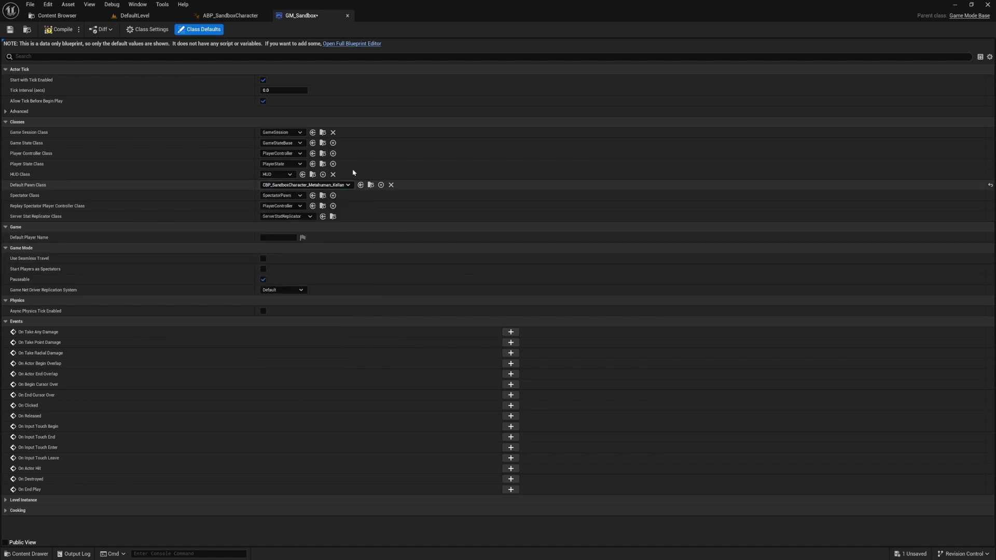
left_click(49, 33)
left_click(347, 17)
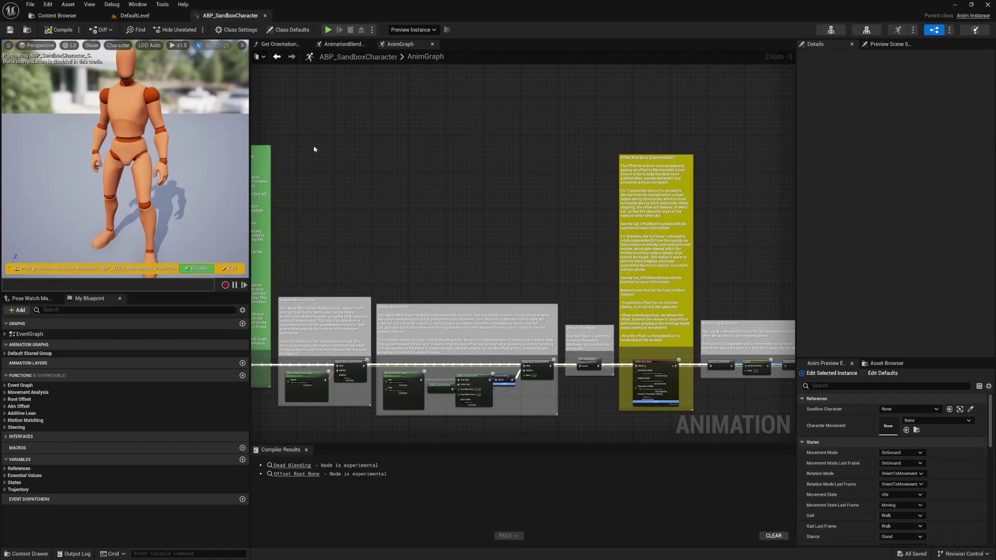
Step: Open the CBP_SandboxCharacter_Metahuman_Kellan blueprint from the RetargetedCharacters folder and inspect its character model and component list
left_click(134, 16)
left_click(57, 15)
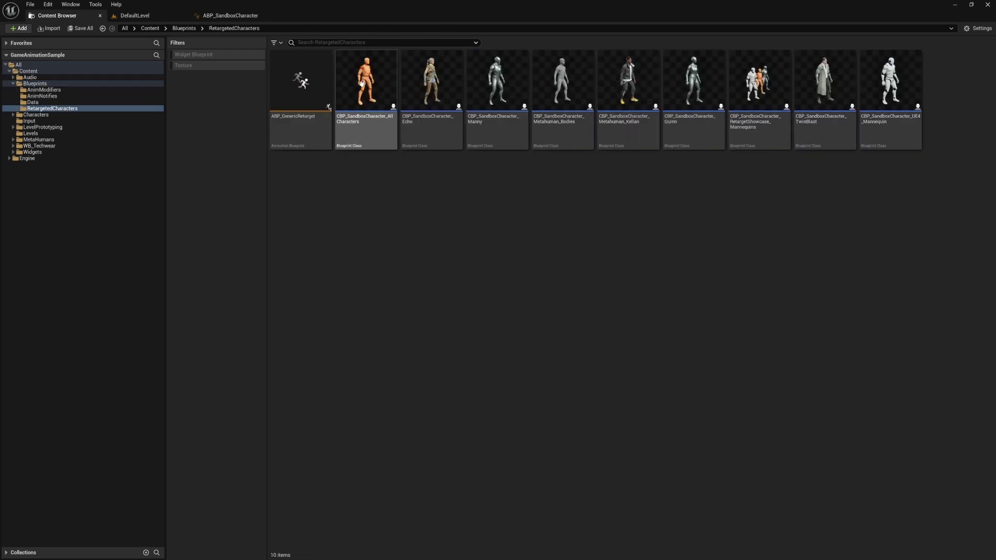
left_click(636, 98)
double_click(630, 91)
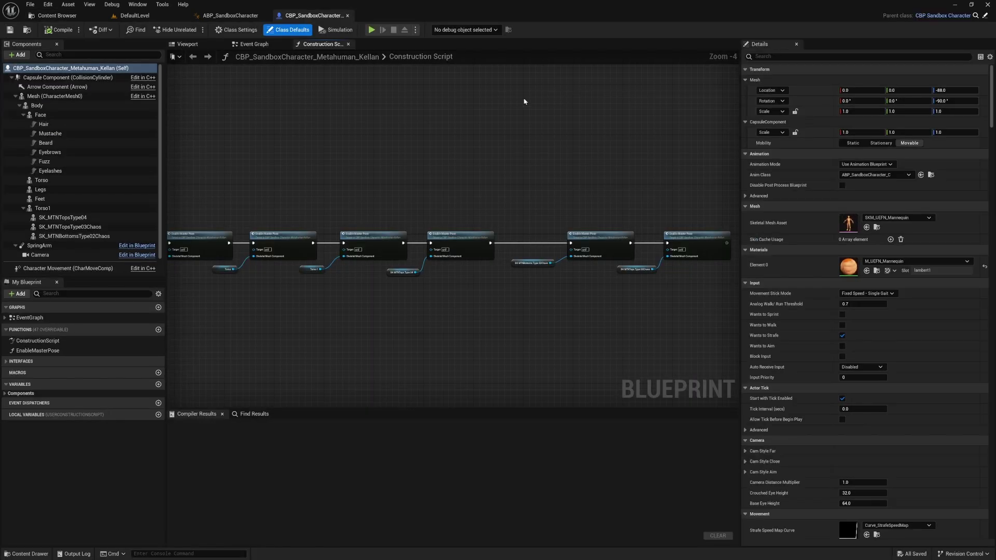
left_click(253, 44)
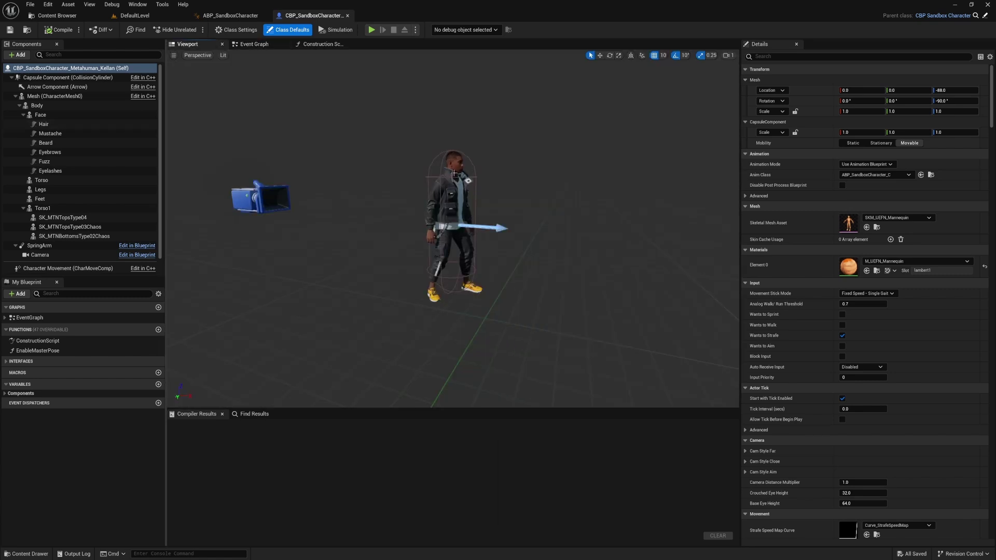
right_click_drag(451, 171, 493, 184)
scroll(104, 184, "down", 1)
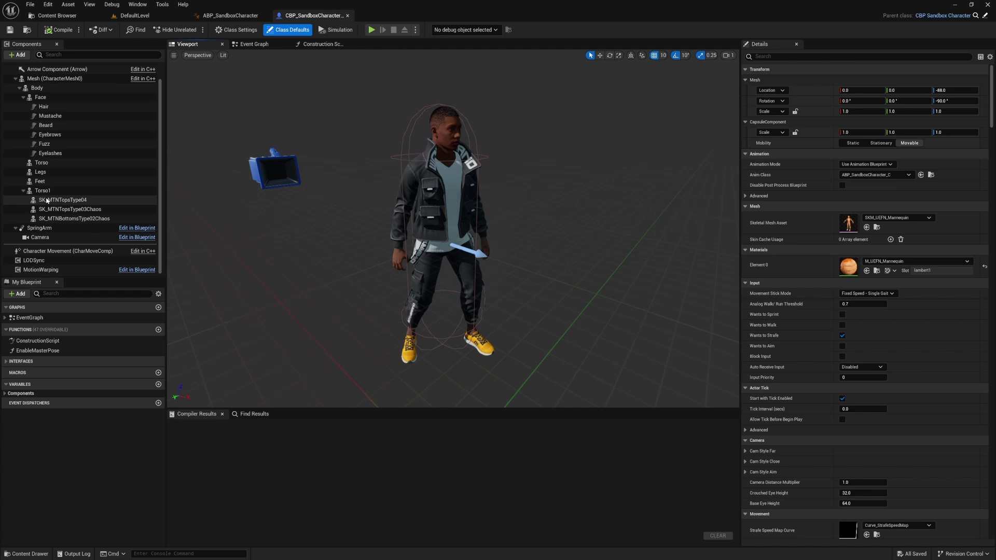
Step: Examine the chain of Enable Master Pose nodes in the Kellan blueprint's Construction Script
left_click(319, 44)
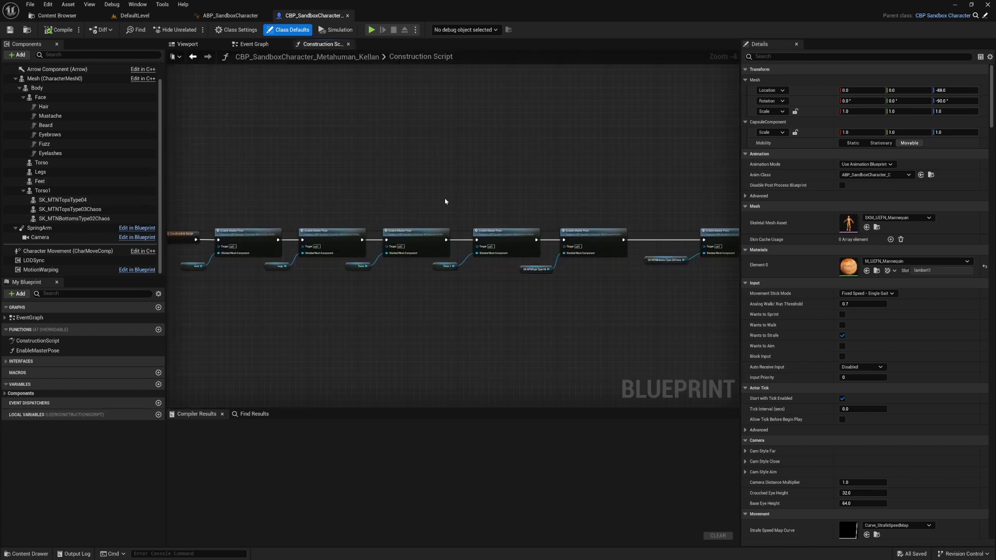
right_click_drag(518, 206, 424, 160)
scroll(425, 159, "up", 2)
left_click_drag(330, 155, 562, 278)
left_click(423, 151)
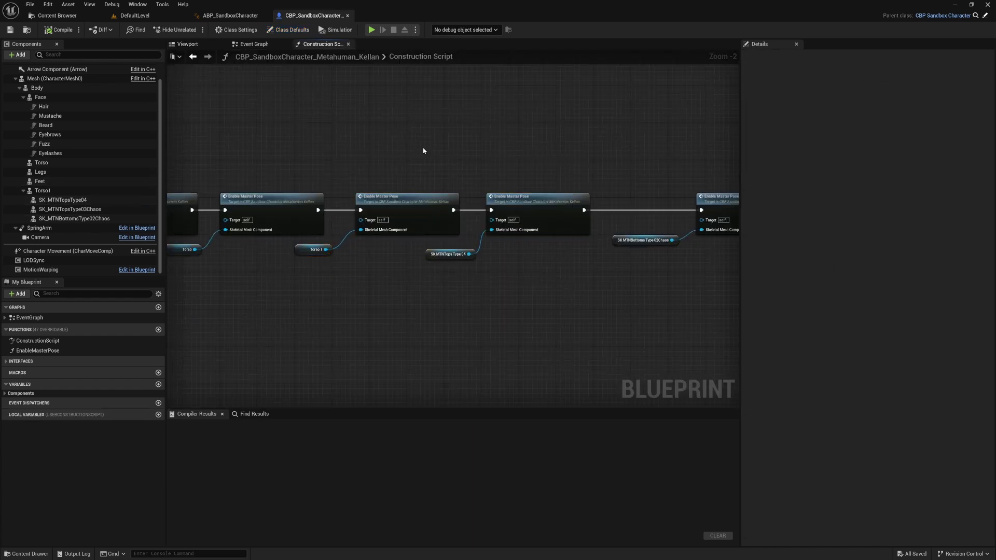
Step: View the Kellan character model once more in the blueprint's 3D preview, and close the blueprint
left_click(258, 45)
left_click(188, 45)
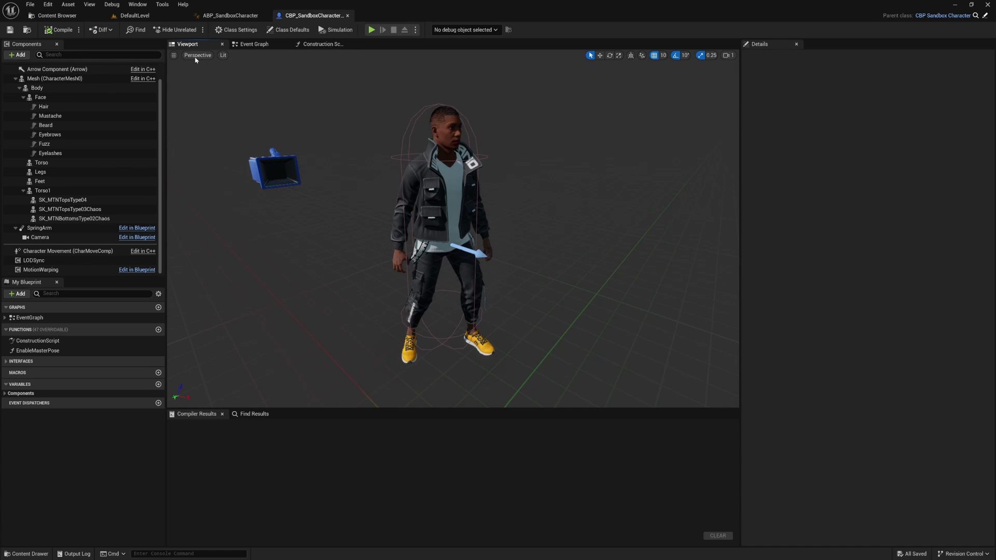
scroll(408, 254, "down", 3)
scroll(407, 253, "up", 3)
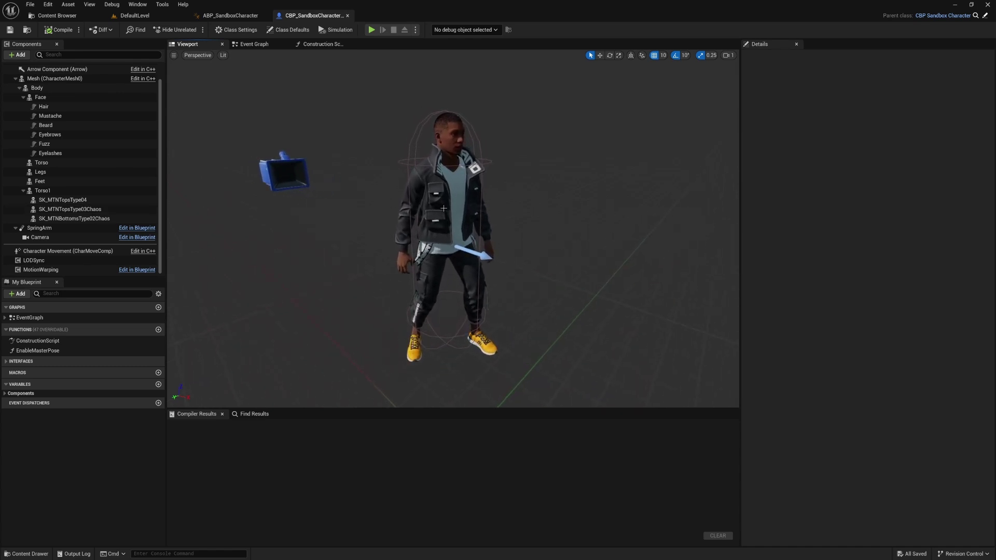
scroll(439, 119, "down", 3)
scroll(438, 119, "up", 5)
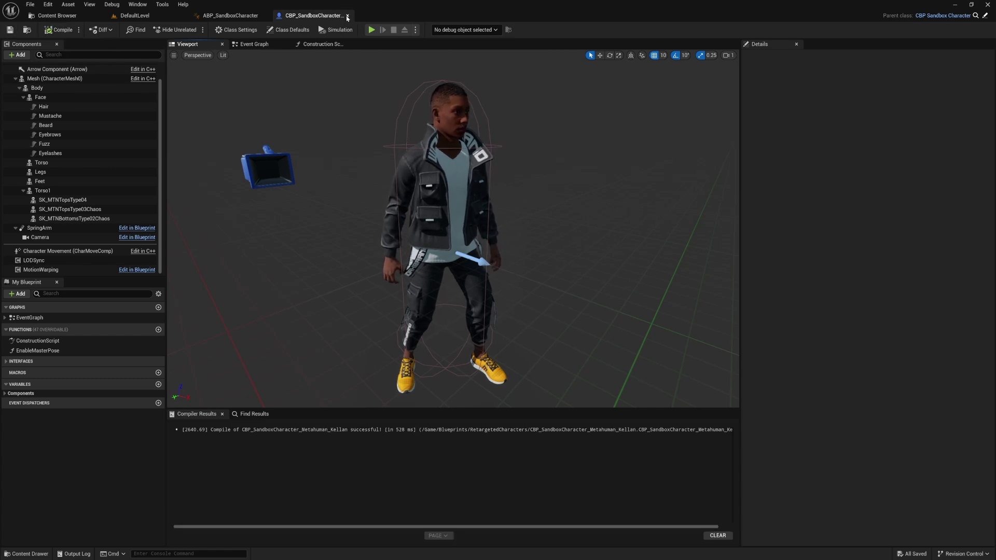
left_click(348, 16)
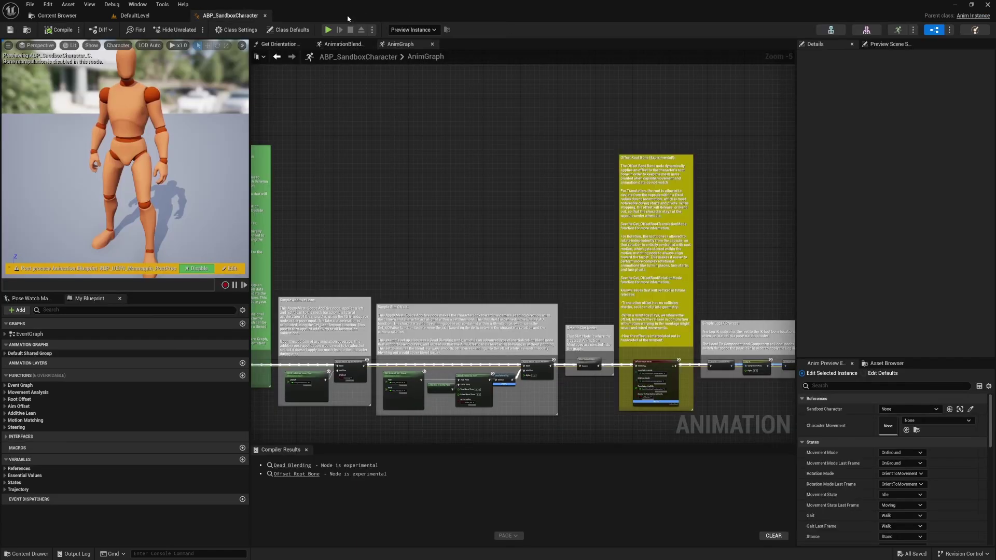
Step: Open the ABP_GenericRetarget animation blueprint, examine its Retarget Pose From Mesh and Output Pose nodes, and close it
left_click(135, 15)
left_click(57, 15)
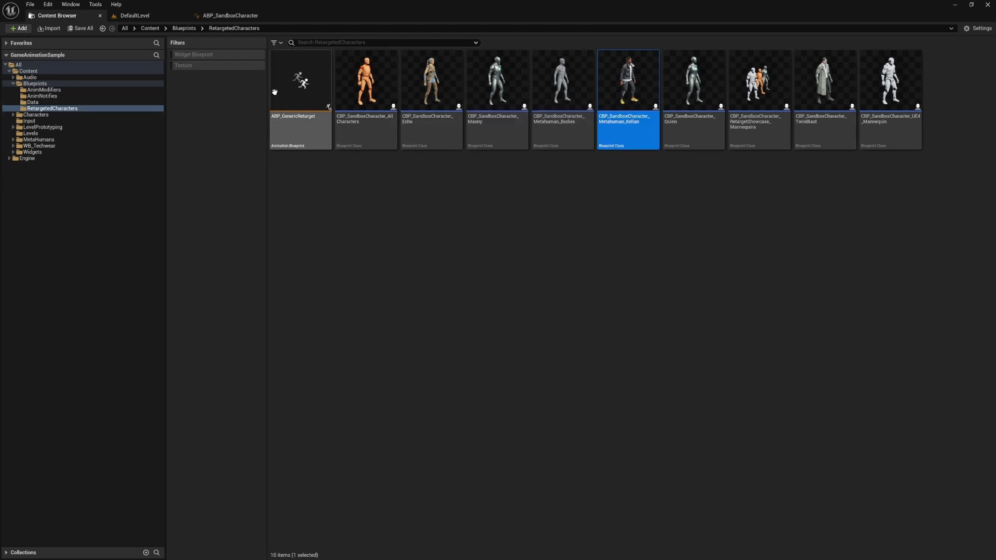
double_click(303, 88)
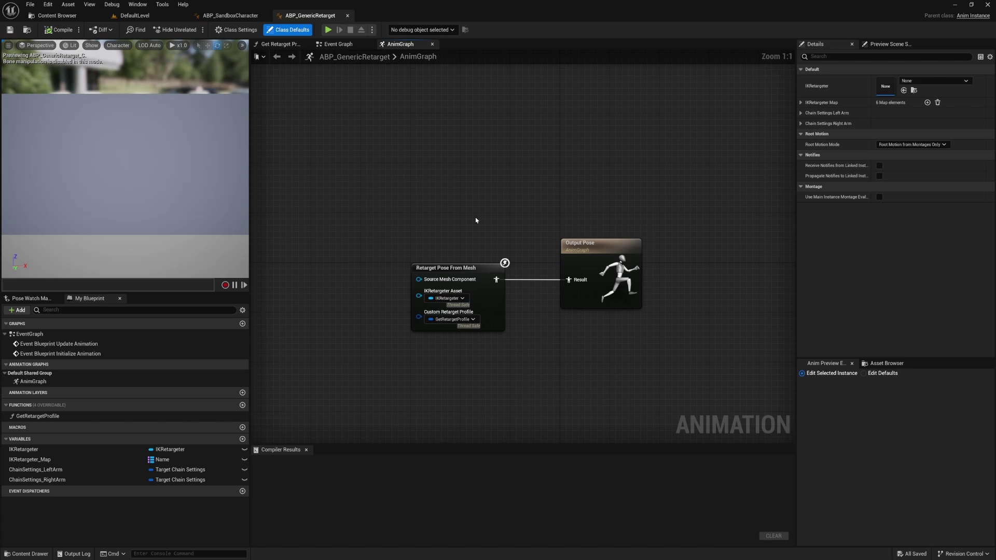
right_click_drag(476, 220, 464, 210)
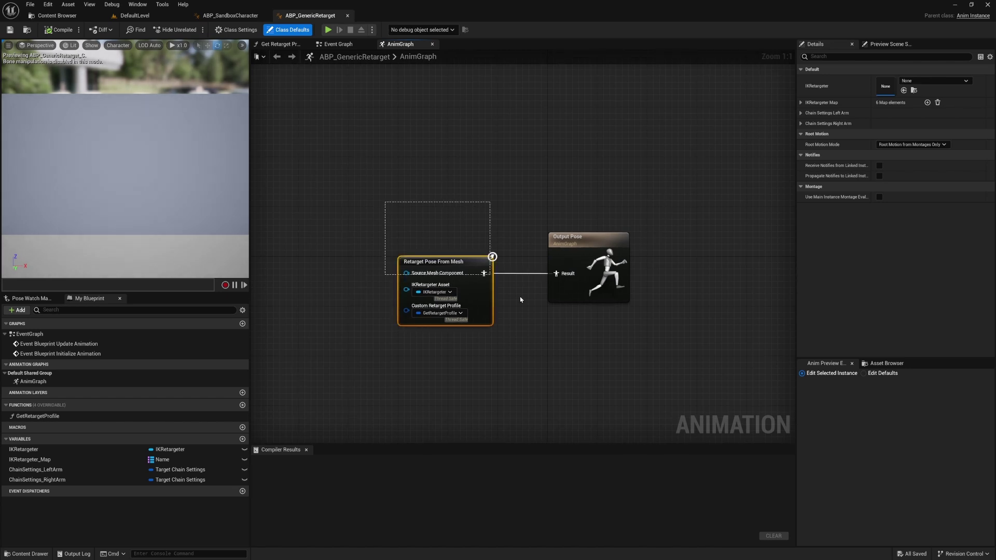
left_click_drag(520, 300, 602, 352)
right_click_drag(491, 220, 473, 192)
left_click_drag(320, 166, 588, 324)
left_click(414, 171)
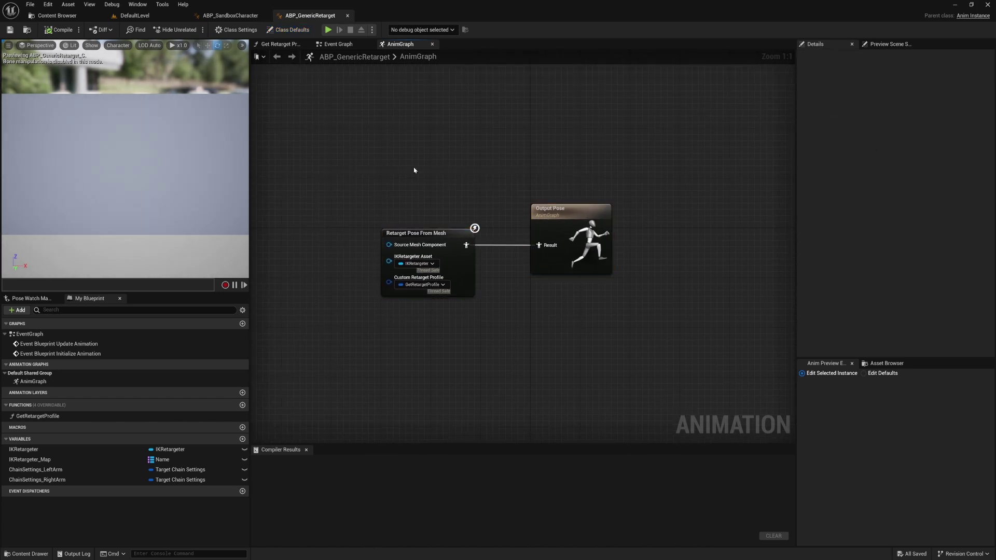
right_click_drag(420, 169, 414, 165)
left_click(347, 16)
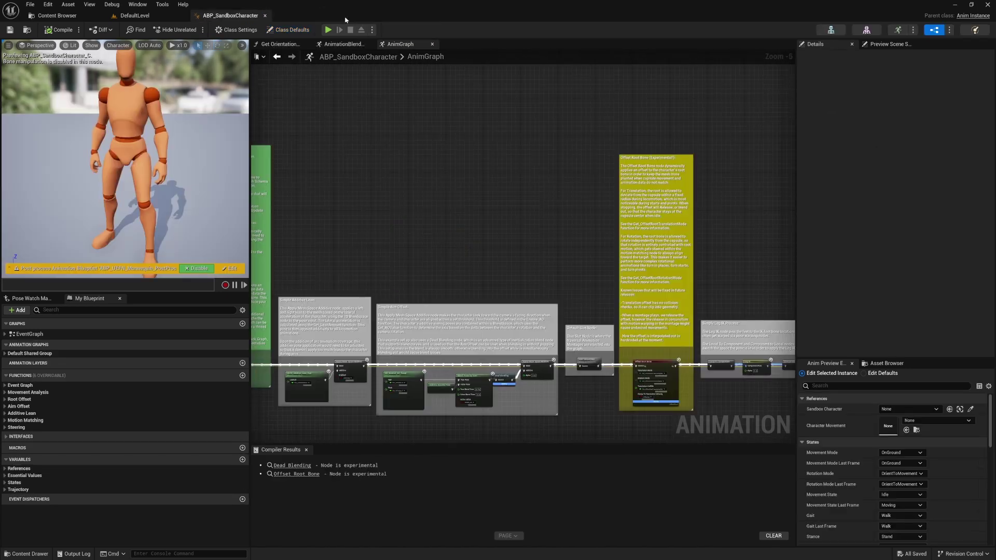
Step: Look through the Data, AnimNotifies and AnimModifiers folders, and collapse the Blueprints folder to return to its contents
left_click(57, 16)
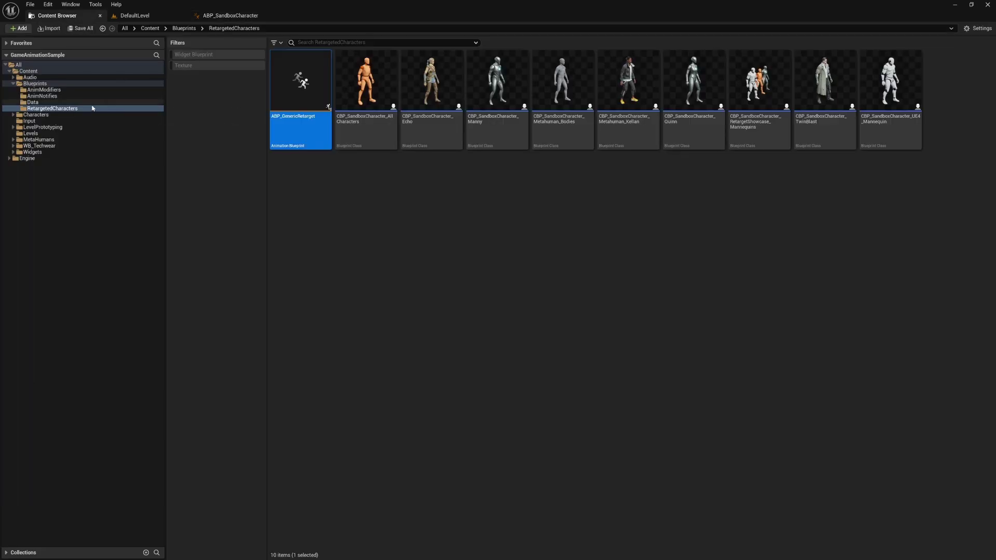
left_click(32, 102)
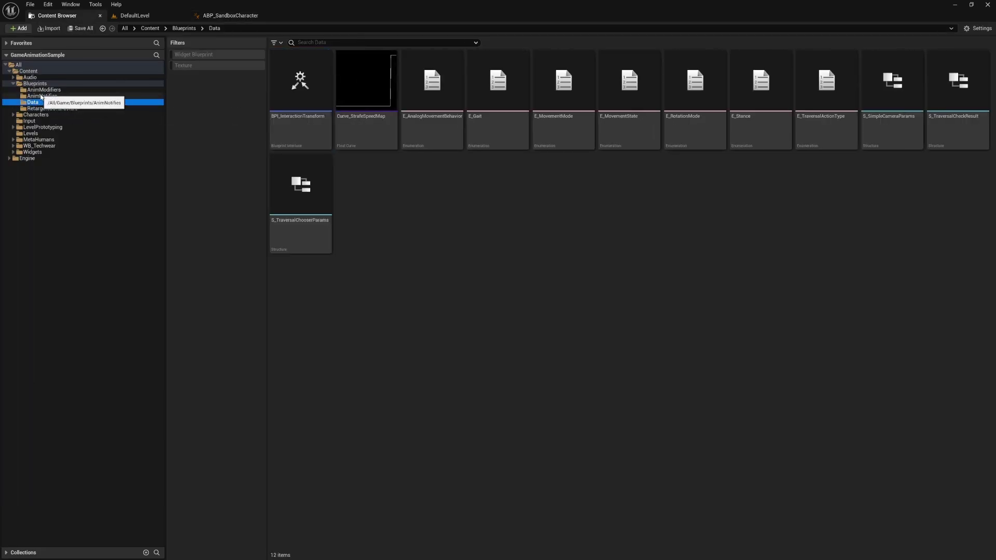
left_click(42, 97)
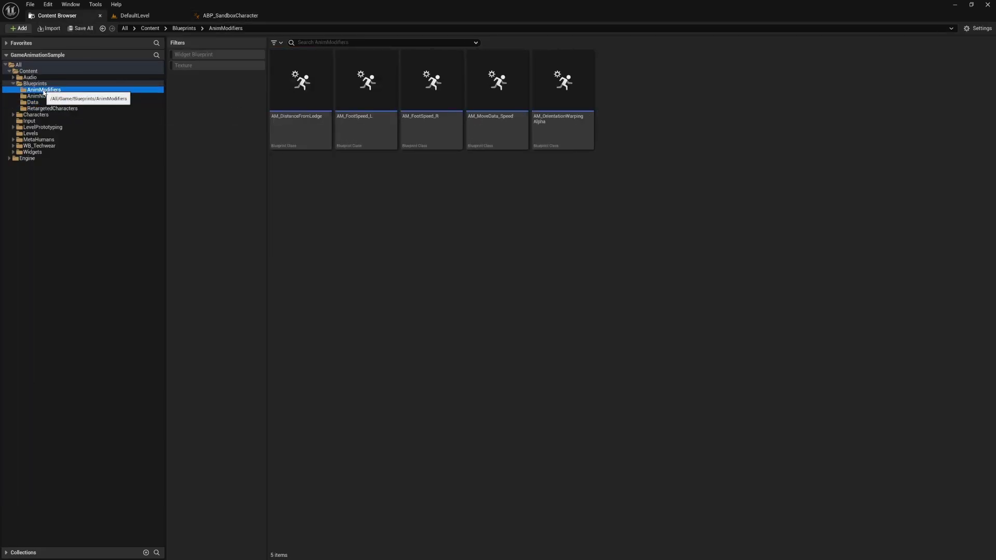
left_click(13, 83)
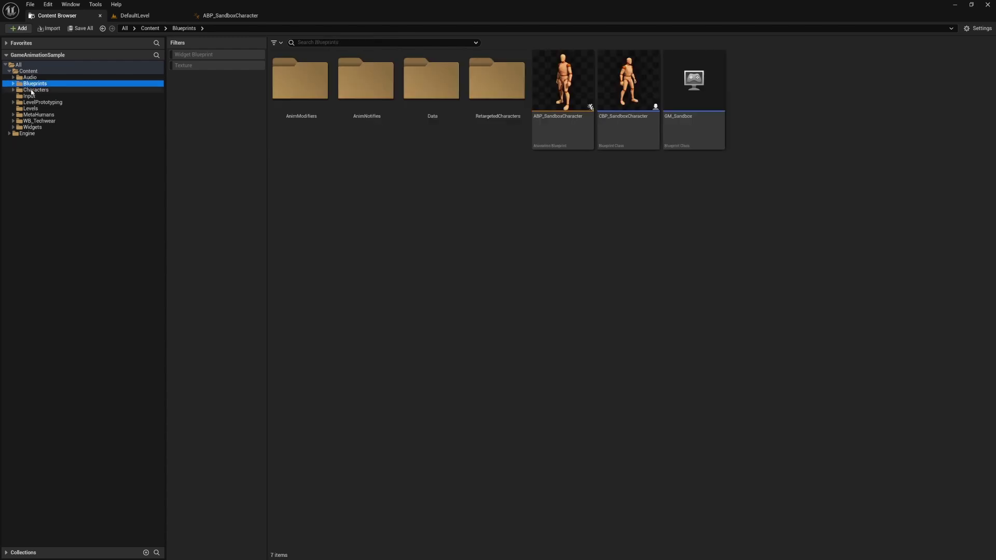
Step: Open the CBP_SandboxCharacter blueprint and examine the jump, landing and traversal action events in its Event Graph
double_click(630, 92)
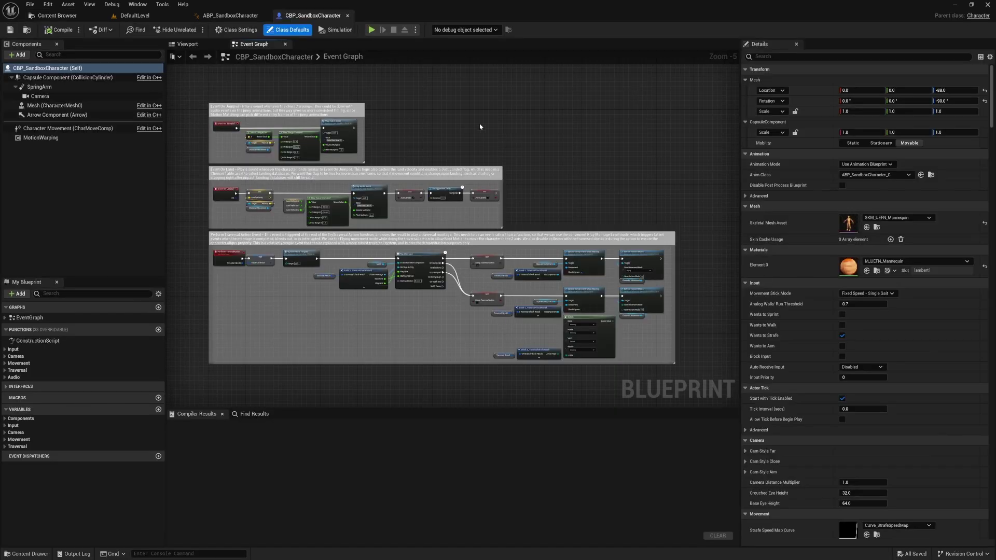
right_click_drag(479, 127, 542, 124)
scroll(374, 126, "up", 2)
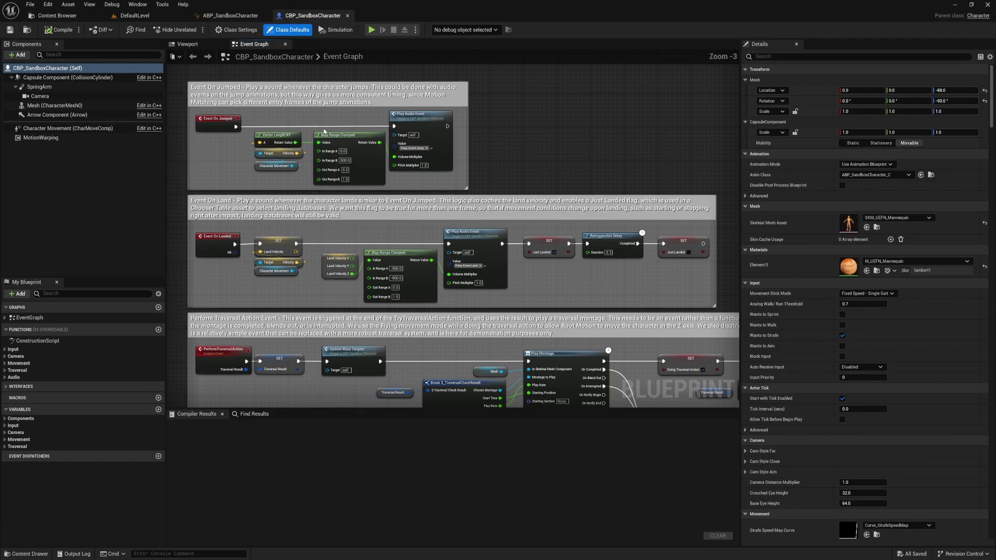
right_click_drag(287, 141, 343, 124)
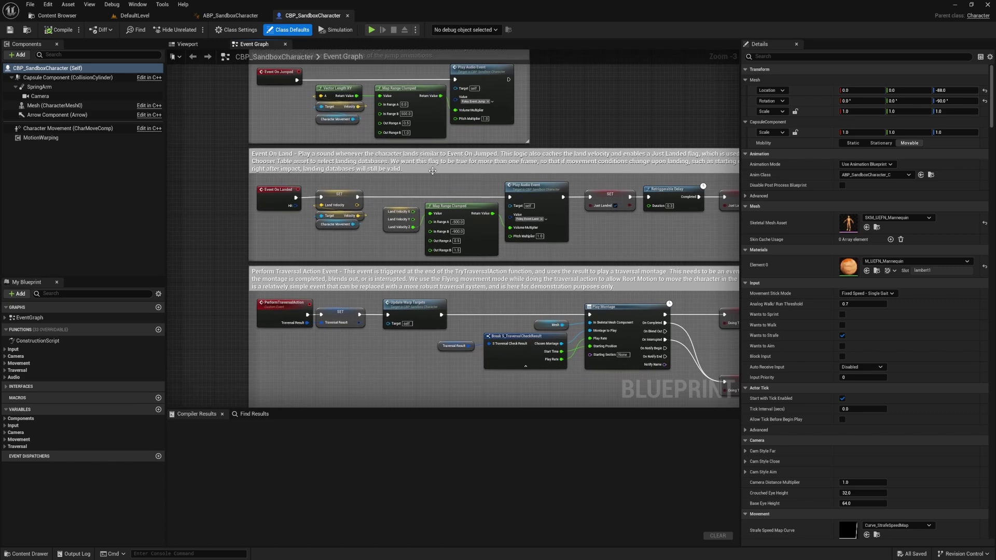
scroll(437, 187, "down", 2)
scroll(520, 258, "up", 2)
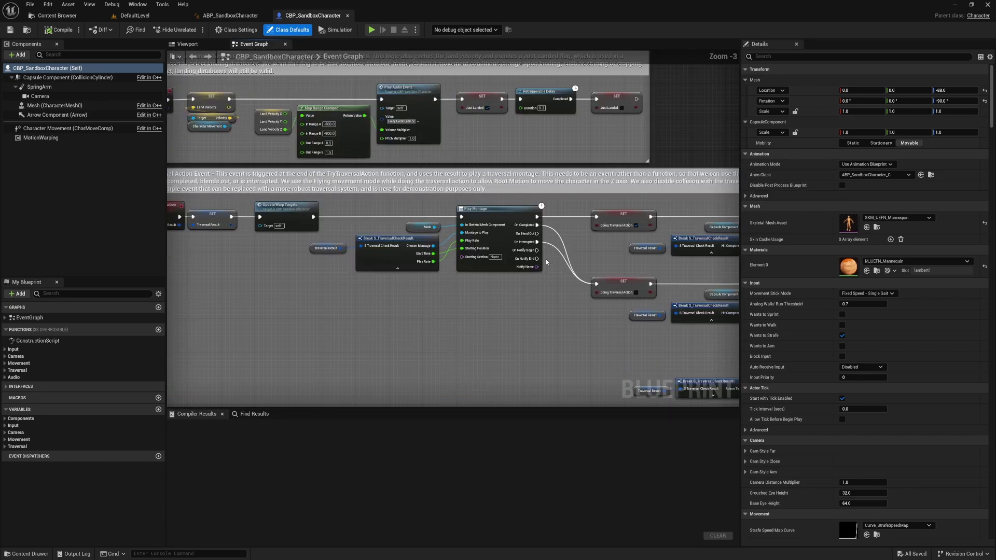
scroll(549, 261, "down", 1)
scroll(273, 231, "up", 2)
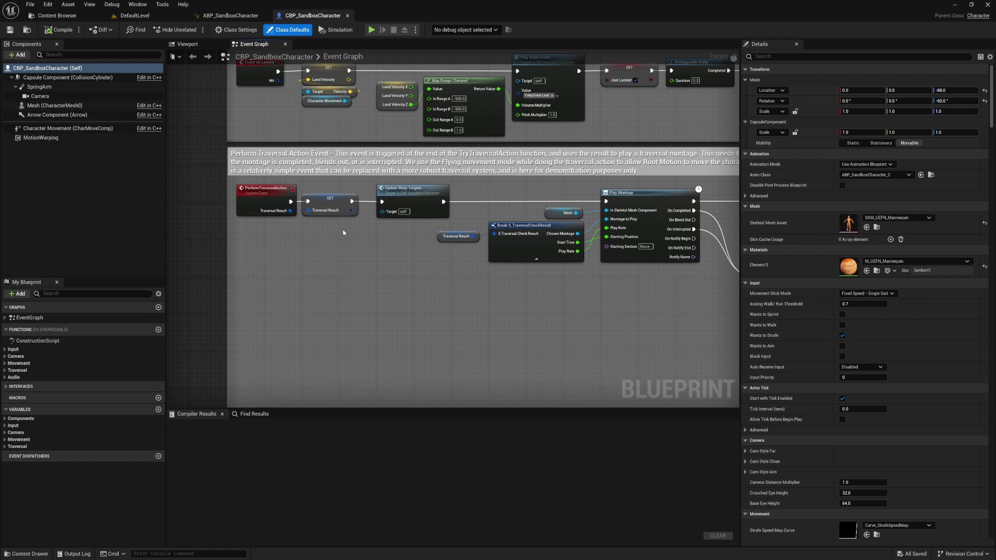
Step: Examine the Event Possessed, Event Tick and Movement Input sections, along with the input groups below them, in the Event Graph
scroll(344, 232, "down", 4)
right_click_drag(380, 229, 632, 255)
scroll(467, 190, "up", 4)
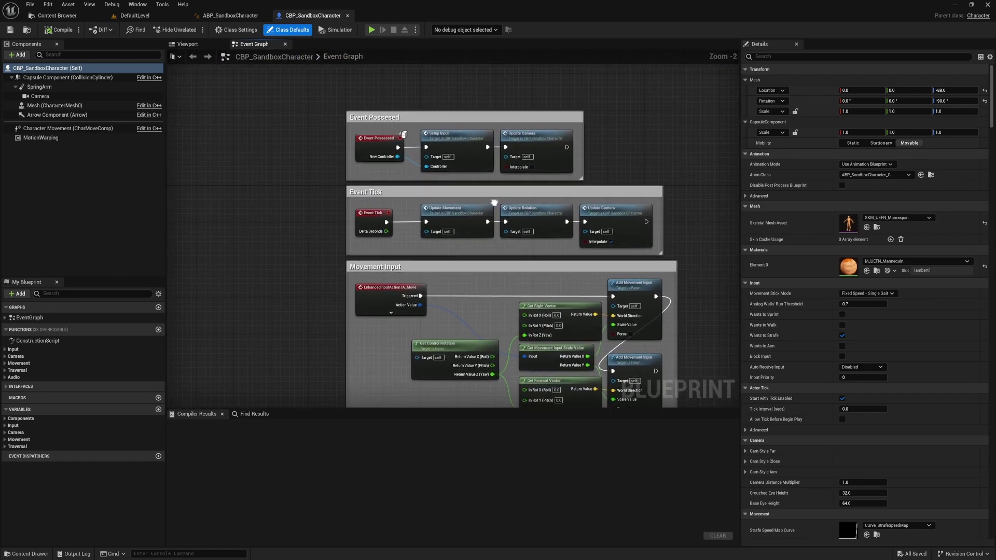
right_click_drag(472, 258, 422, 89)
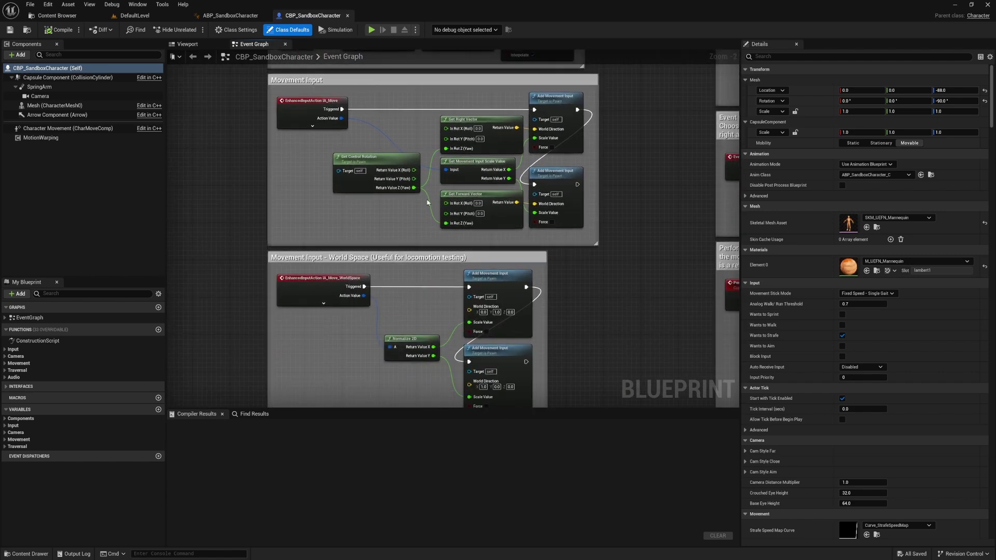
scroll(427, 198, "down", 1)
right_click_drag(427, 198, 392, 52)
right_click_drag(391, 258, 404, 106)
right_click_drag(463, 305, 425, 358)
scroll(412, 170, "down", 3)
right_click_drag(422, 245, 349, 247)
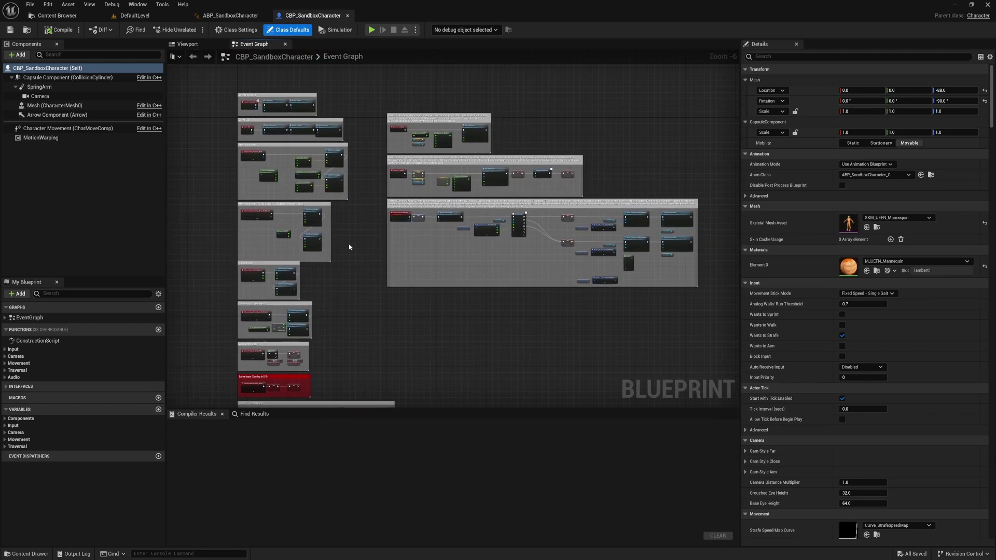
Step: Inspect the details of the MotionWarping component and the character's Mesh component, including its Anim Class
left_click(42, 138)
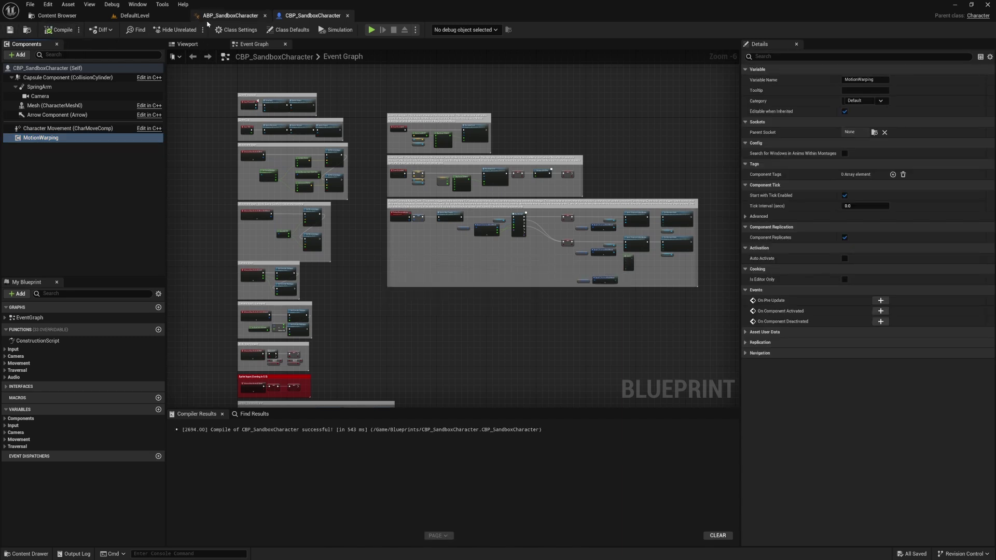
left_click(63, 105)
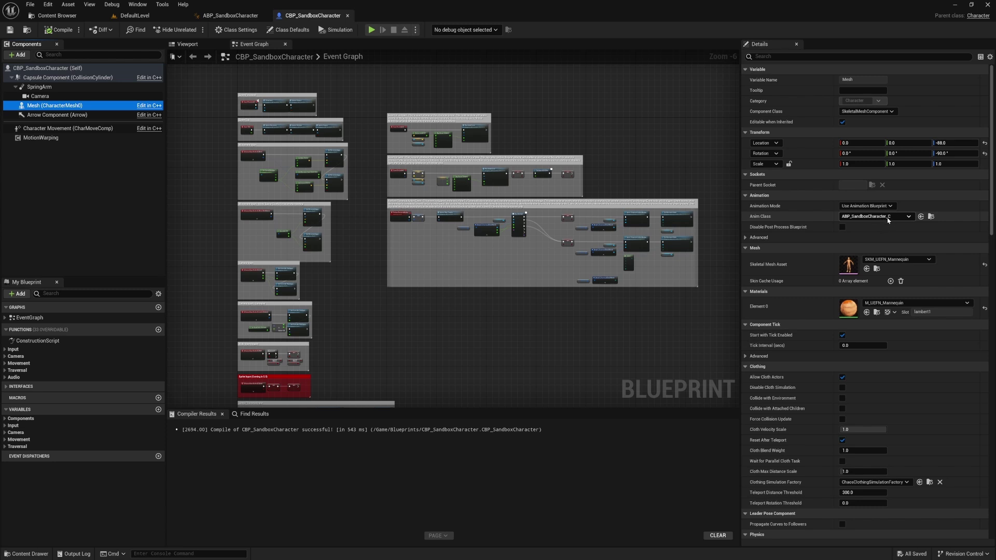
Step: Return to the ABP_SandboxCharacter AnimGraph and inspect the details of the Motion Matching node, including its On Update function
left_click(236, 16)
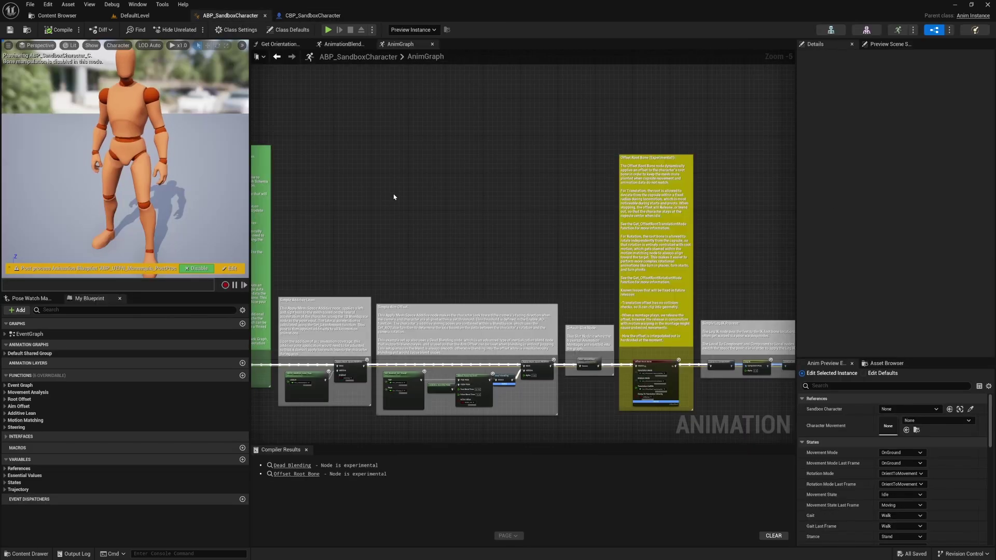
scroll(396, 195, "down", 3)
right_click_drag(444, 200, 513, 202)
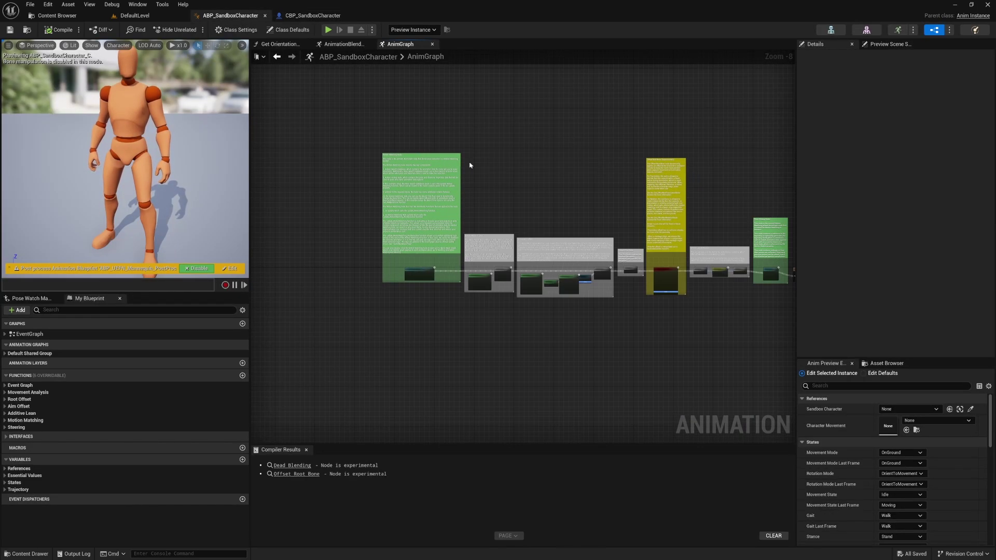
scroll(405, 271, "up", 6)
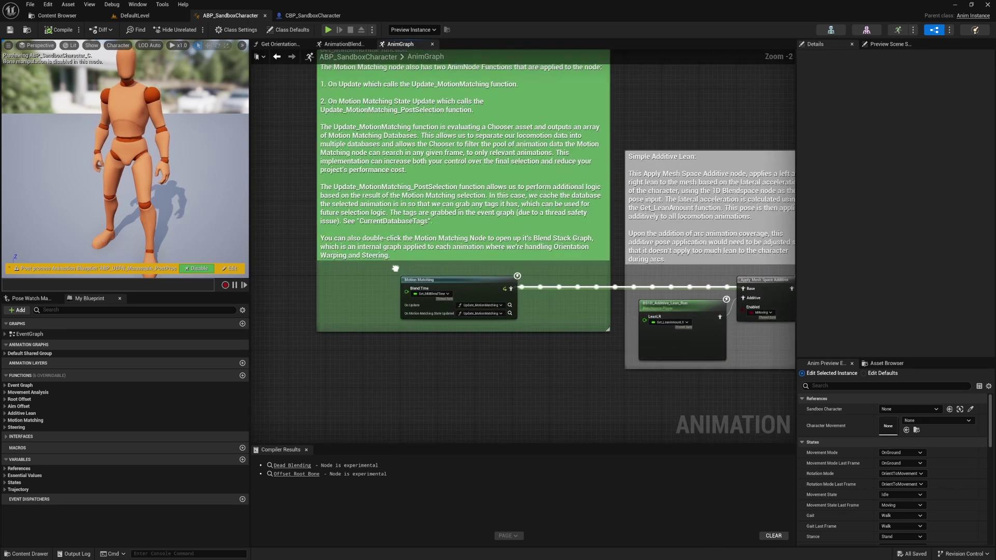
right_click(396, 269)
left_click(381, 277)
left_click_drag(541, 328, 540, 328)
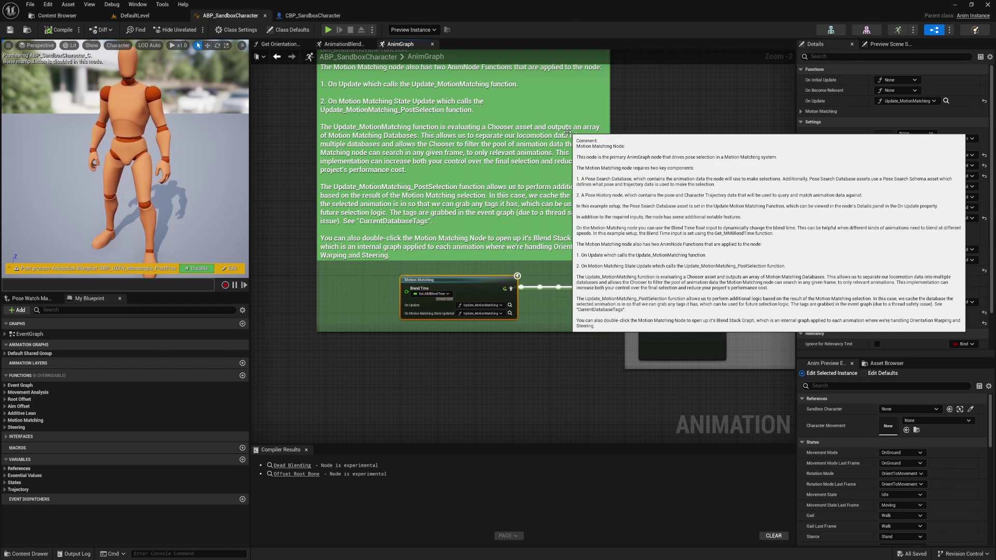
right_click_drag(567, 132, 713, 209)
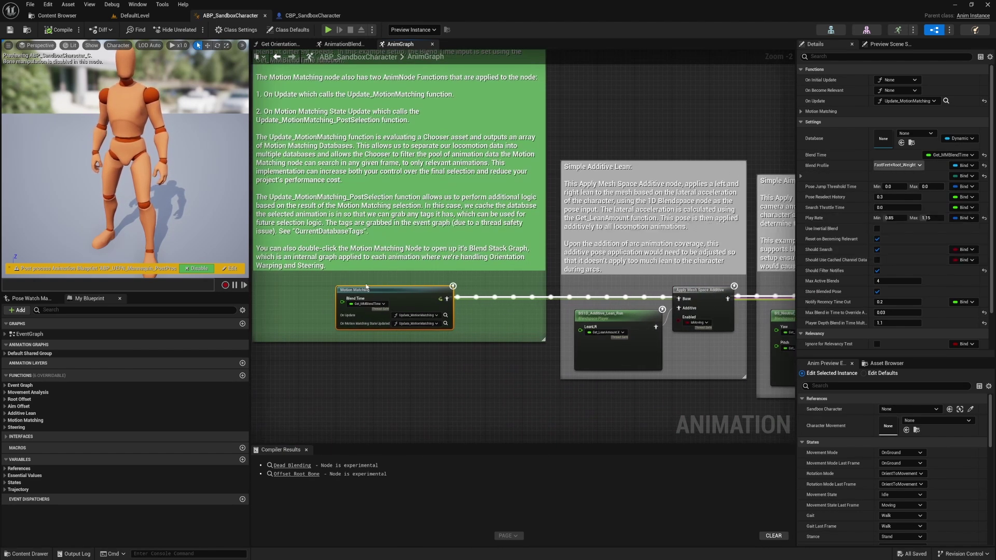
Step: Read the green comment describing the Motion Matching node's requirements and update functions
left_click(317, 281)
scroll(486, 291, "down", 1)
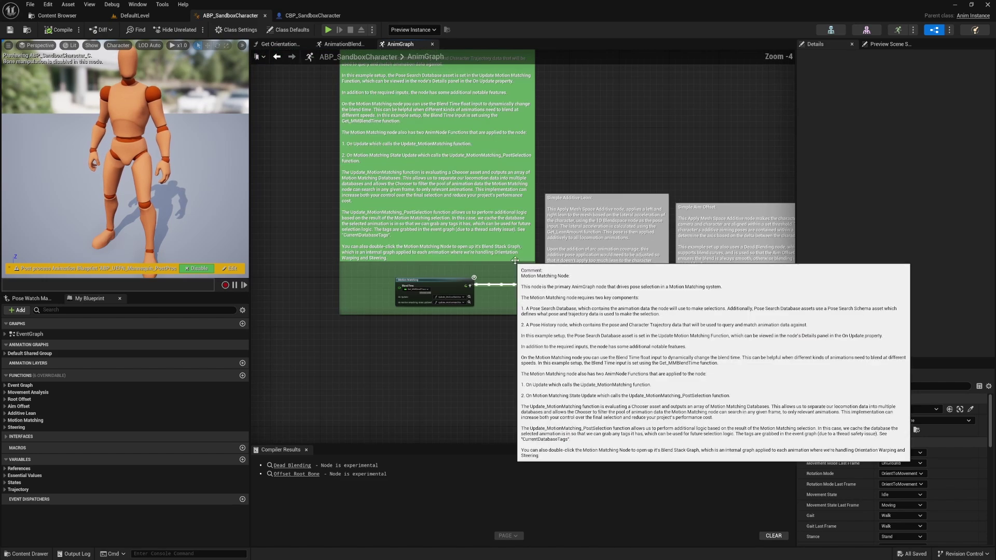
scroll(486, 291, "up", 1)
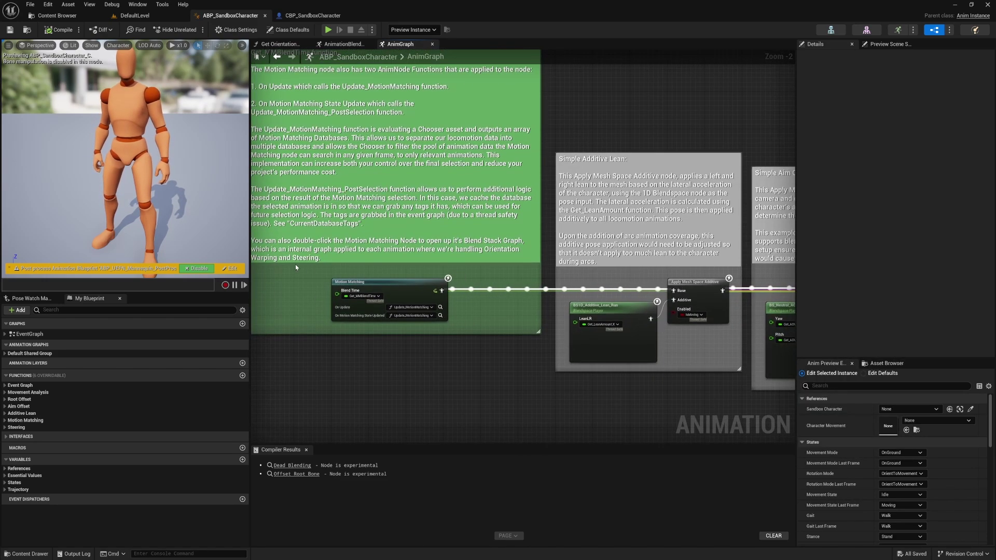
left_click_drag(294, 264, 270, 270)
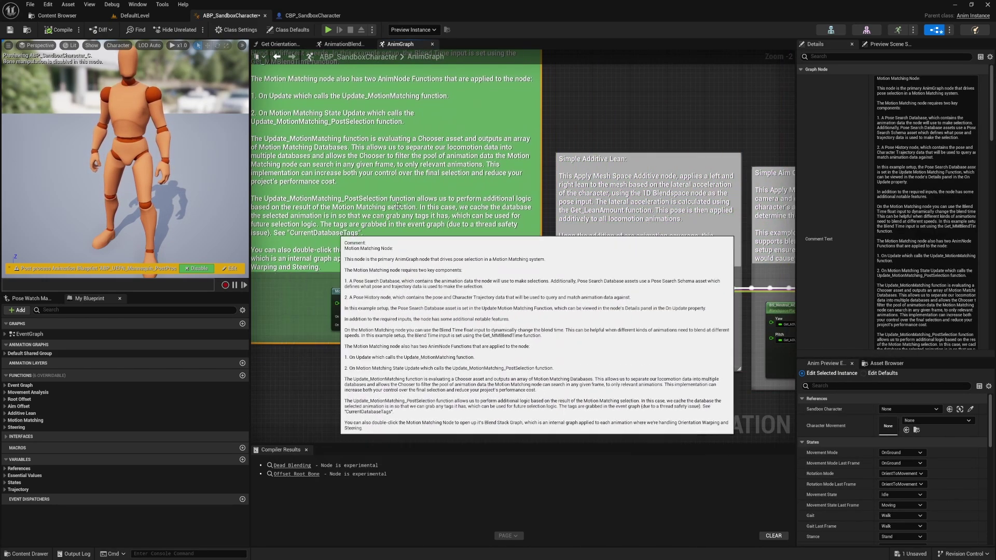
left_click(596, 108)
Step: Examine the Additive Lean, Aim Offset, Default Slot, Offset Root Bone, Leg IK and Pose History sections of the AnimGraph
right_click_drag(622, 150, 438, 104)
right_click_drag(509, 118, 525, 138)
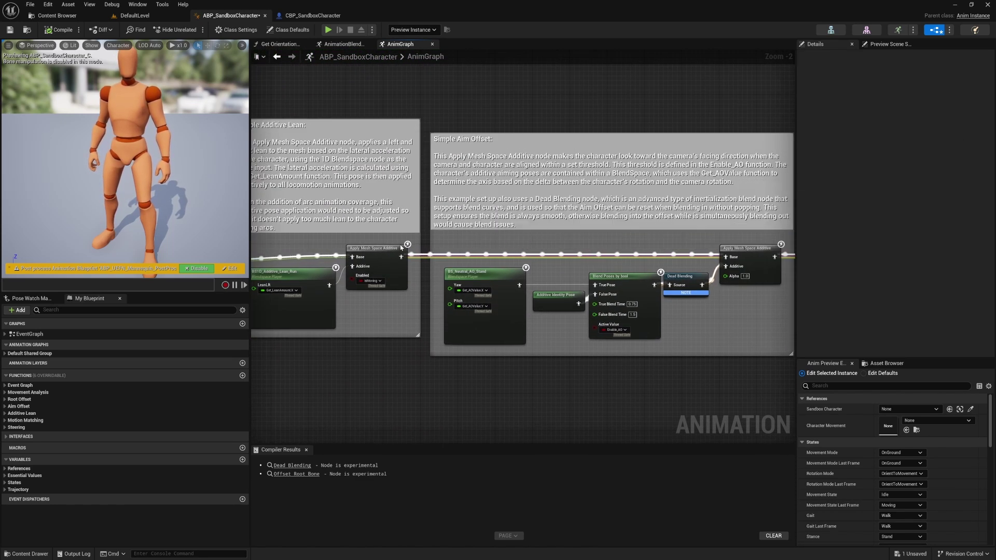
right_click_drag(367, 253, 398, 264)
right_click_drag(603, 153, 548, 269)
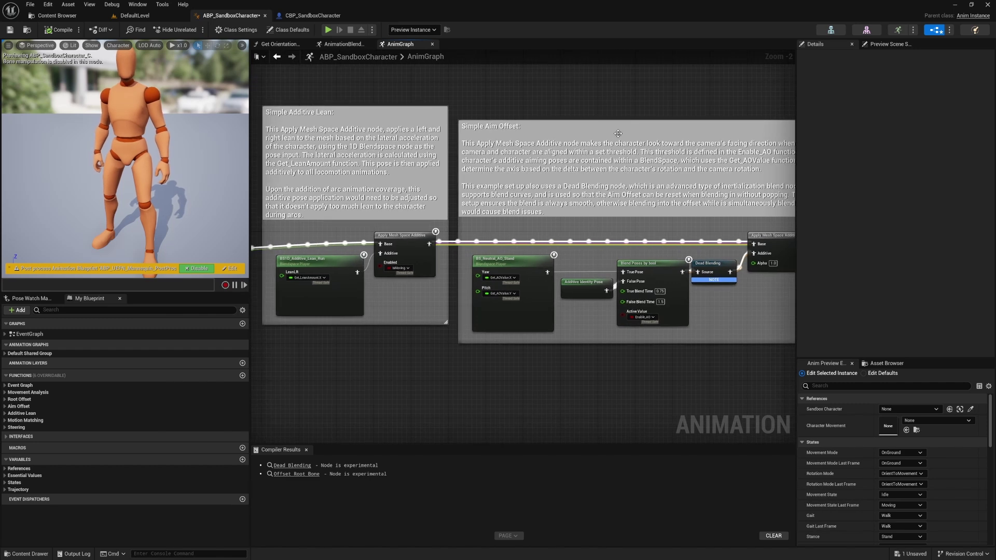
right_click_drag(618, 133, 467, 128)
right_click_drag(747, 150, 455, 212)
right_click_drag(481, 227, 537, 145)
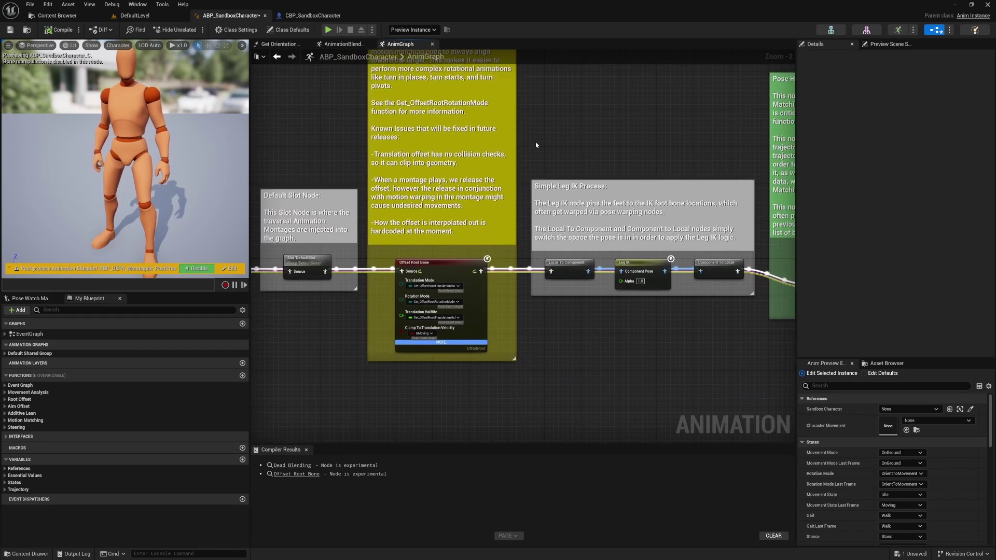
right_click_drag(598, 149, 466, 154)
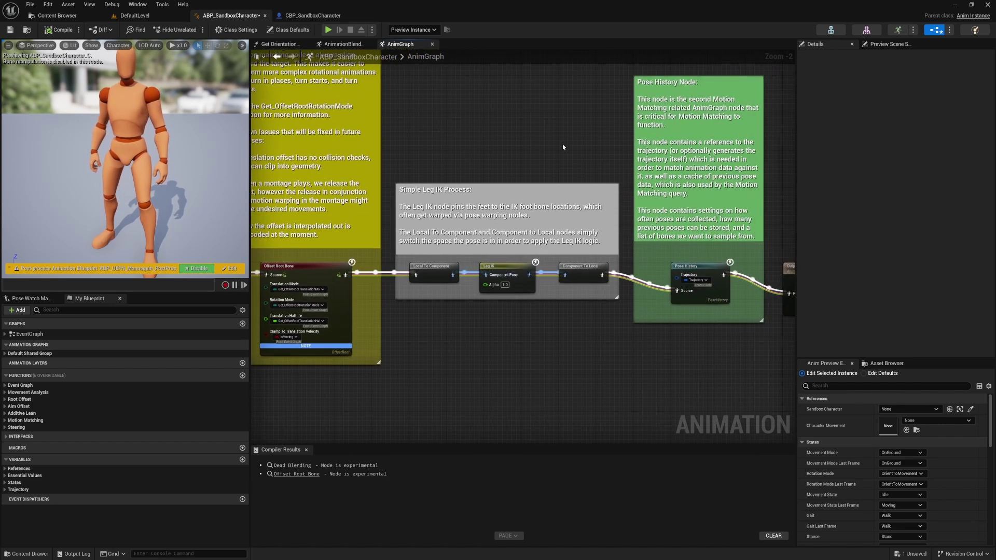
right_click_drag(564, 145, 450, 151)
Step: Switch to AnimationBlendStackGraph_0 and view its orientation warping and steering sections as a whole
left_click(343, 44)
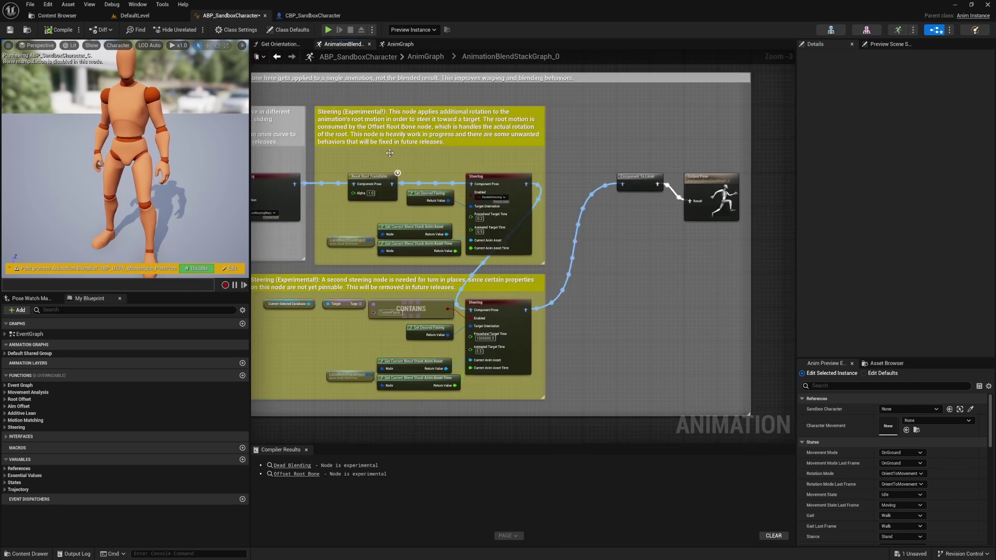
scroll(501, 191, "down", 3)
right_click_drag(414, 181, 473, 187)
scroll(515, 186, "up", 1)
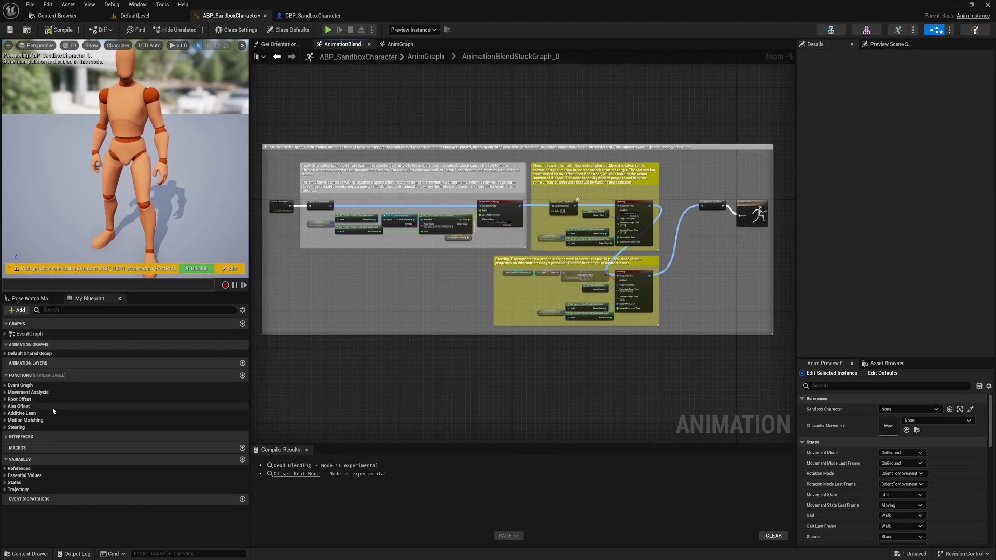
Step: Look through the blueprint's function categories, including Additive Lean, Aim Offset, Root Offset, Movement Analysis, Event Graph, Steering and Motion Matching
left_click(5, 413)
left_click(4, 413)
left_click(5, 413)
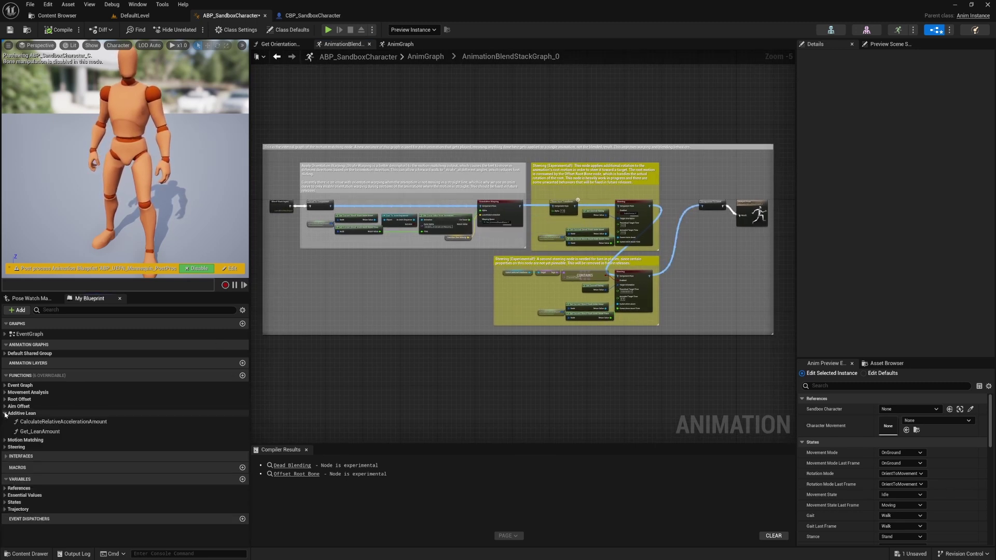
left_click(4, 413)
left_click(4, 407)
left_click(4, 406)
left_click(5, 399)
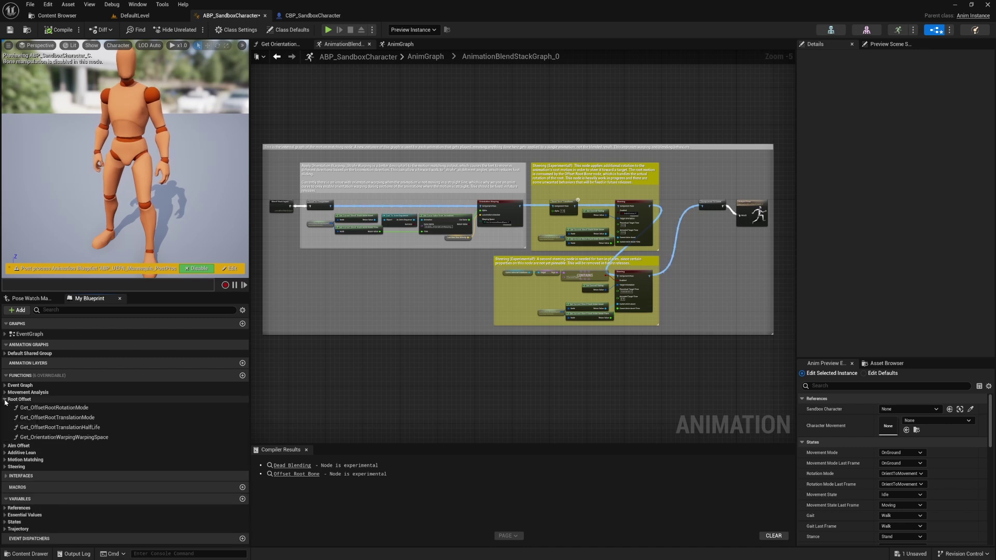
left_click(4, 399)
left_click(5, 392)
left_click(4, 392)
left_click(5, 386)
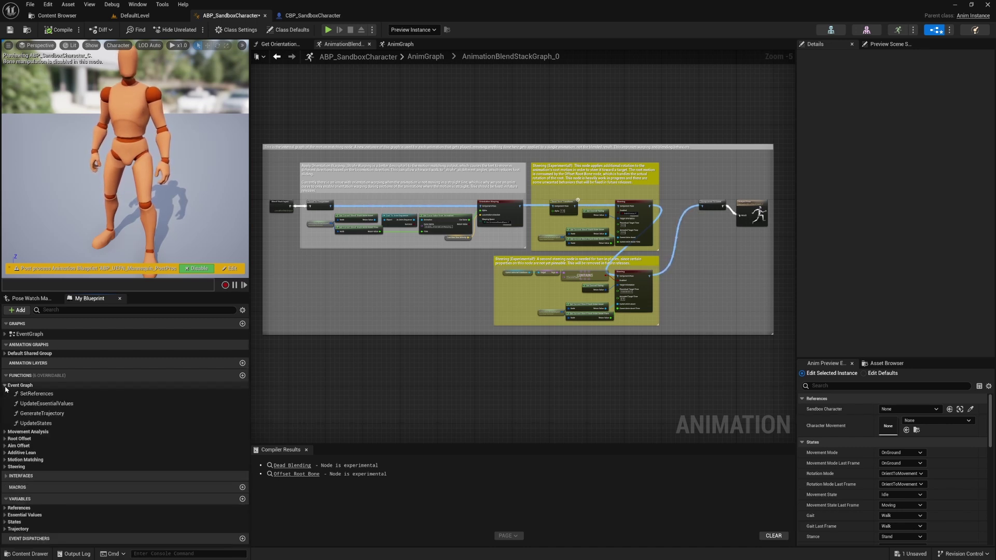
left_click(5, 385)
left_click(5, 428)
left_click(5, 428)
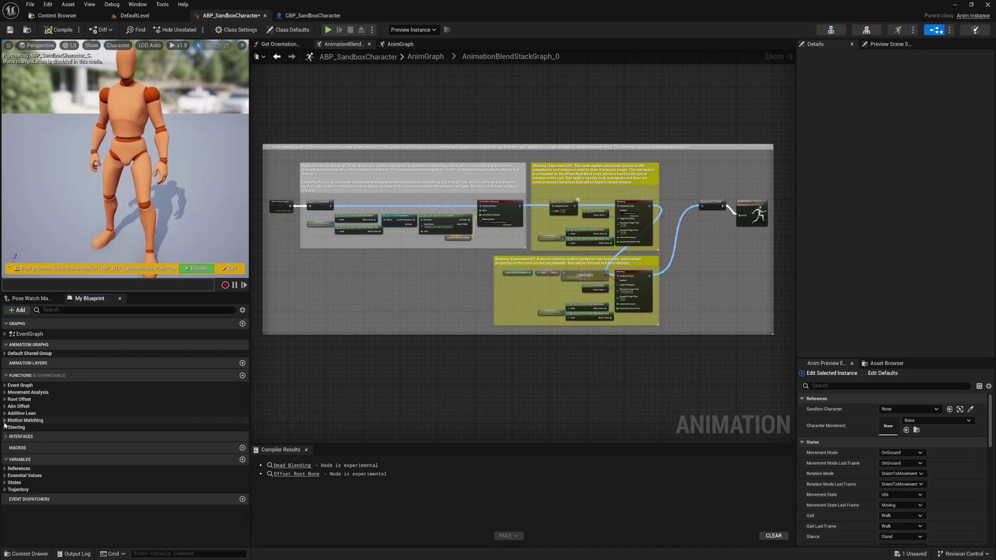
left_click(4, 420)
left_click(4, 420)
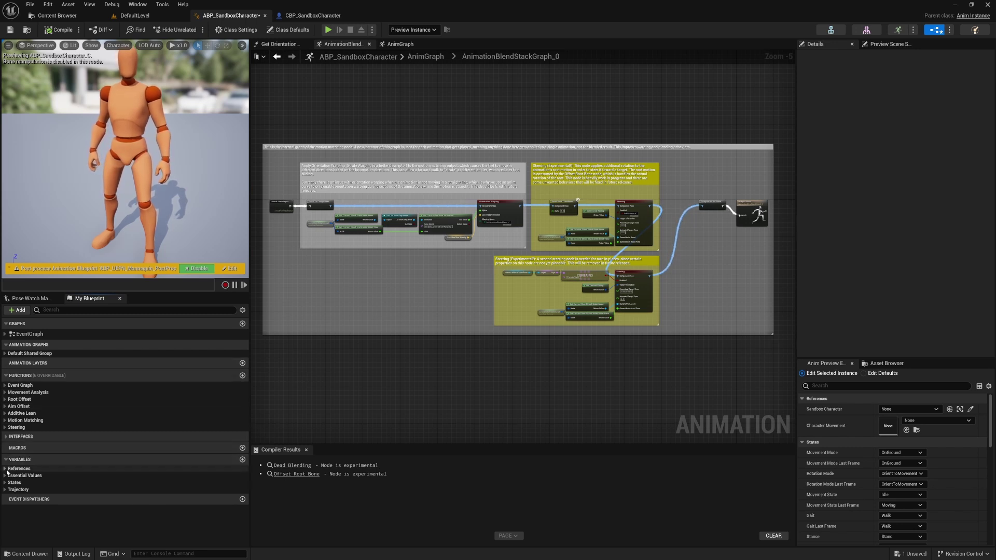
Step: Look through the Trajectory, States and Essential Values variable categories, collapsing each one again
left_click(5, 490)
left_click(5, 489)
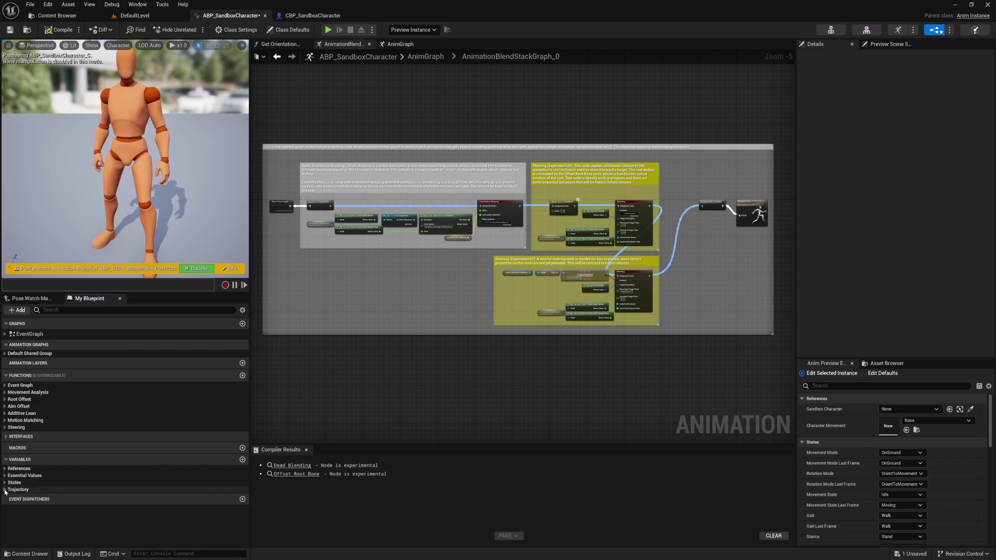
left_click(5, 482)
left_click(5, 482)
left_click(6, 476)
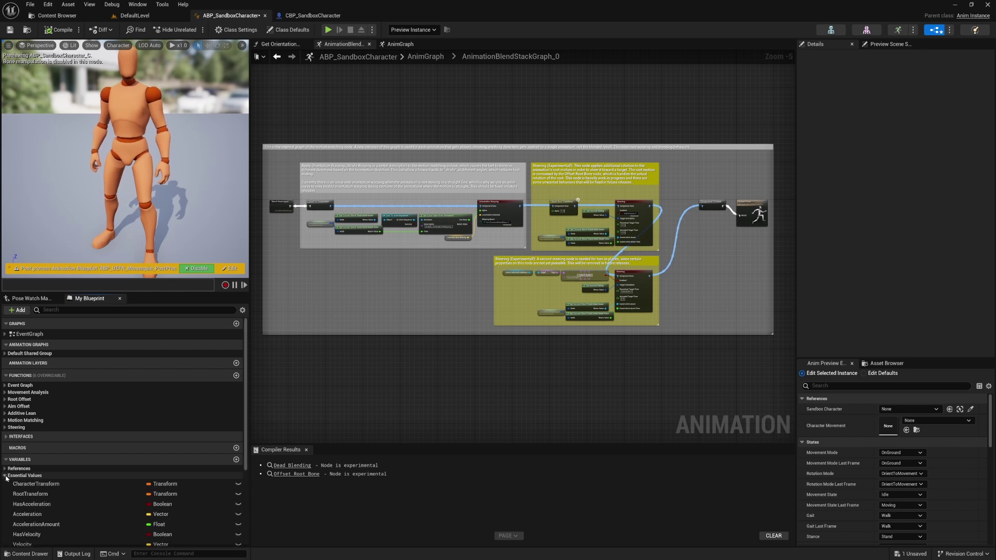
left_click(5, 476)
left_click(5, 483)
left_click(5, 482)
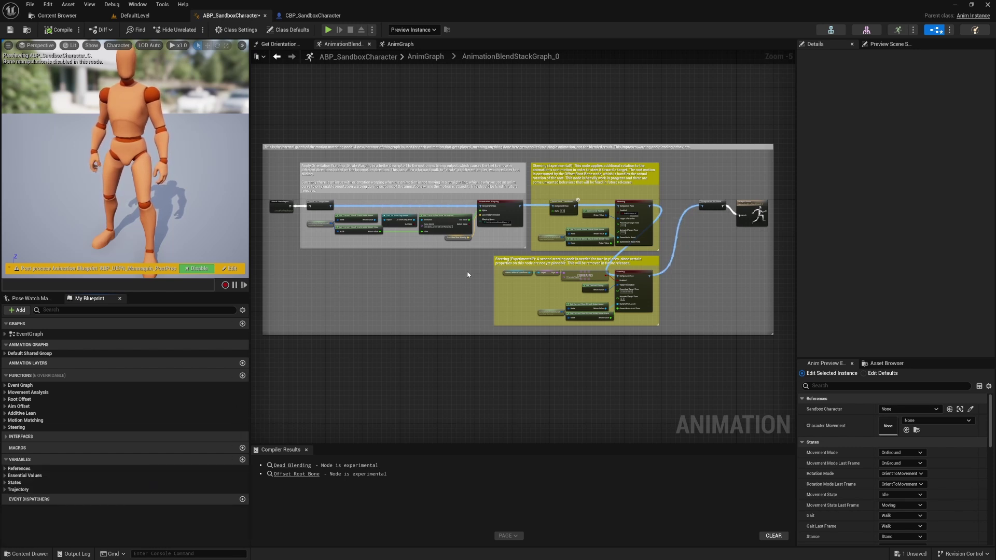
Step: Open the animation blueprint's Event Graph and examine the Initialize Animation and Update Animation event chains
right_click_drag(454, 128, 409, 162)
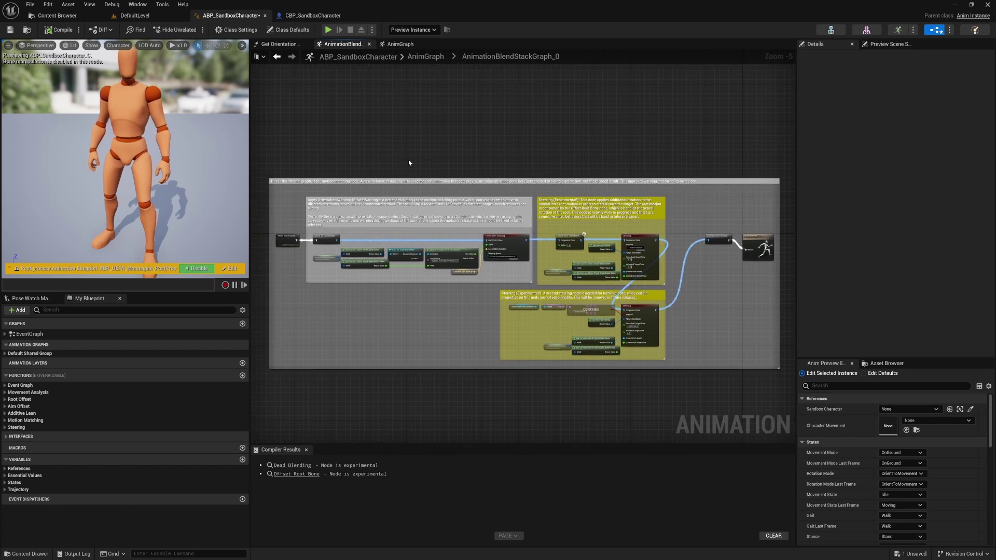
double_click(30, 334)
right_click_drag(456, 248, 506, 248)
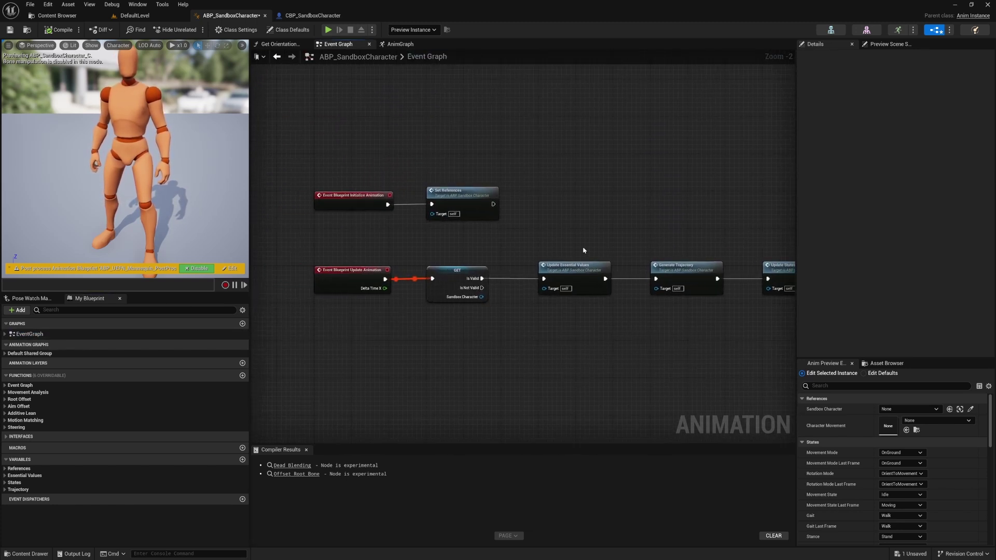
right_click_drag(604, 248, 583, 252)
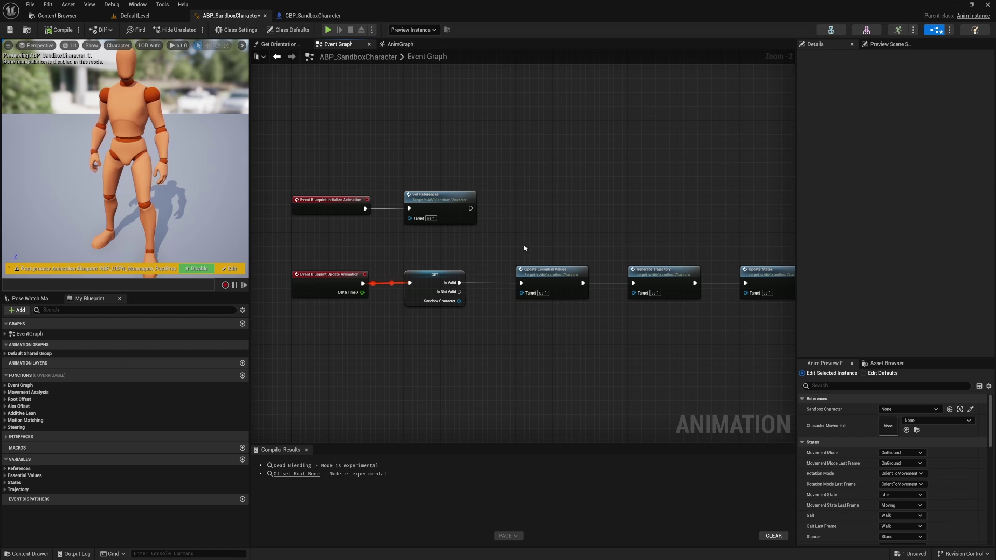
right_click_drag(458, 244, 442, 238)
right_click_drag(597, 210, 646, 208)
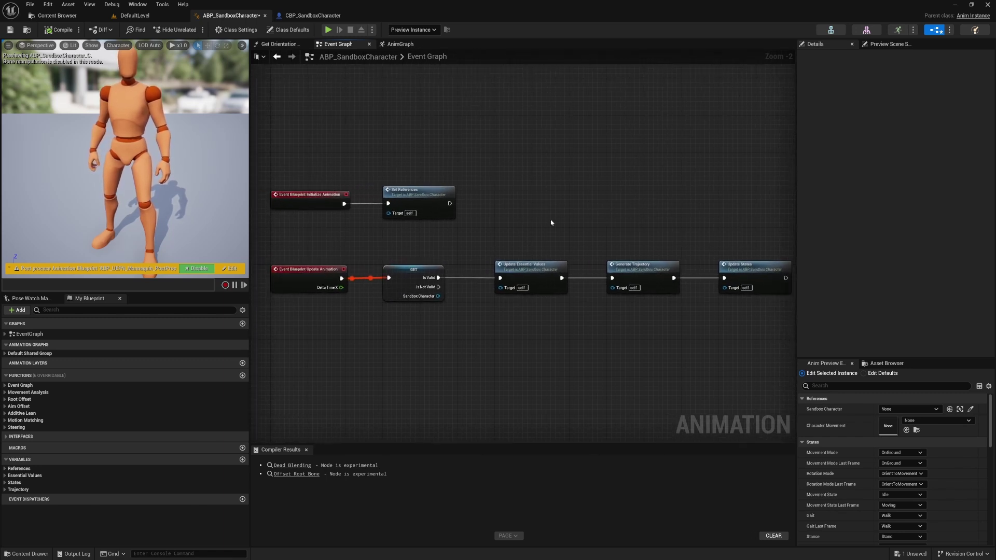
left_click_drag(304, 156, 438, 244)
left_click(438, 241)
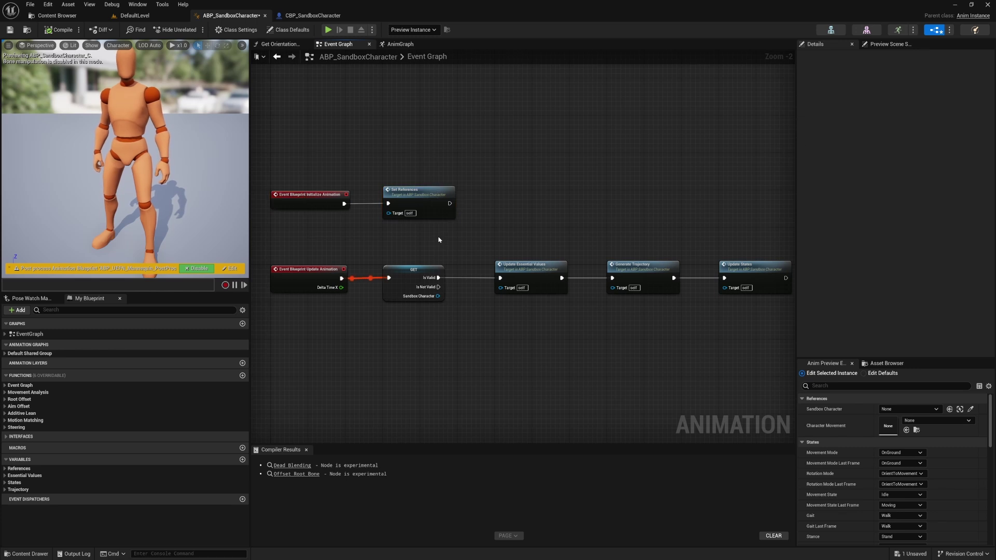
scroll(438, 239, "up", 1)
mouse_move(438, 239)
right_mouse_down()
mouse_move(493, 251)
mouse_move(465, 243)
mouse_move(489, 227)
mouse_move(447, 222)
right_mouse_up()
left_click_drag(447, 222, 478, 328)
left_click_drag(565, 206, 594, 364)
Step: Open the Update Essential Values function and examine the sections that cache transforms, acceleration, velocity and database tags
double_click(476, 266)
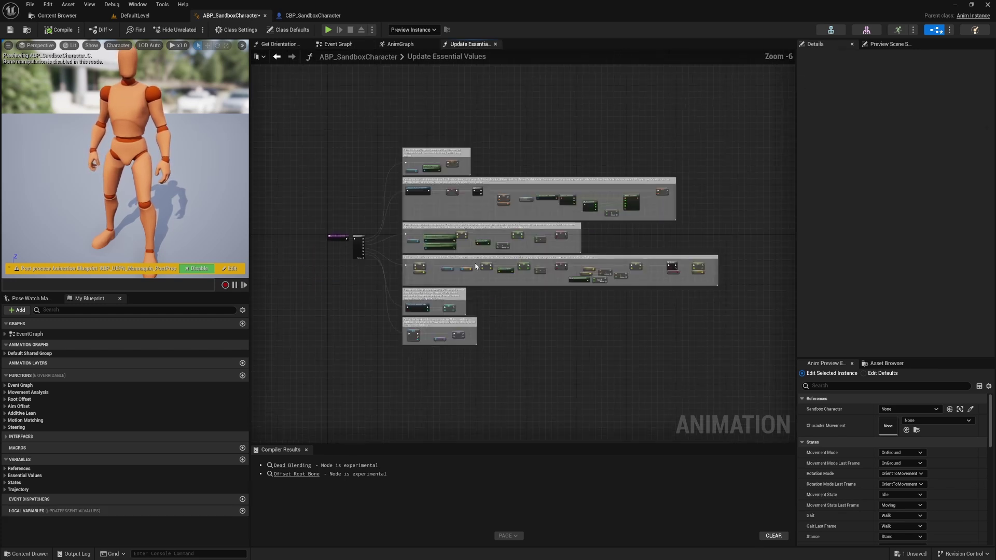
scroll(432, 202, "up", 4)
scroll(489, 224, "down", 1)
right_click_drag(520, 227, 462, 170)
scroll(505, 290, "down", 1)
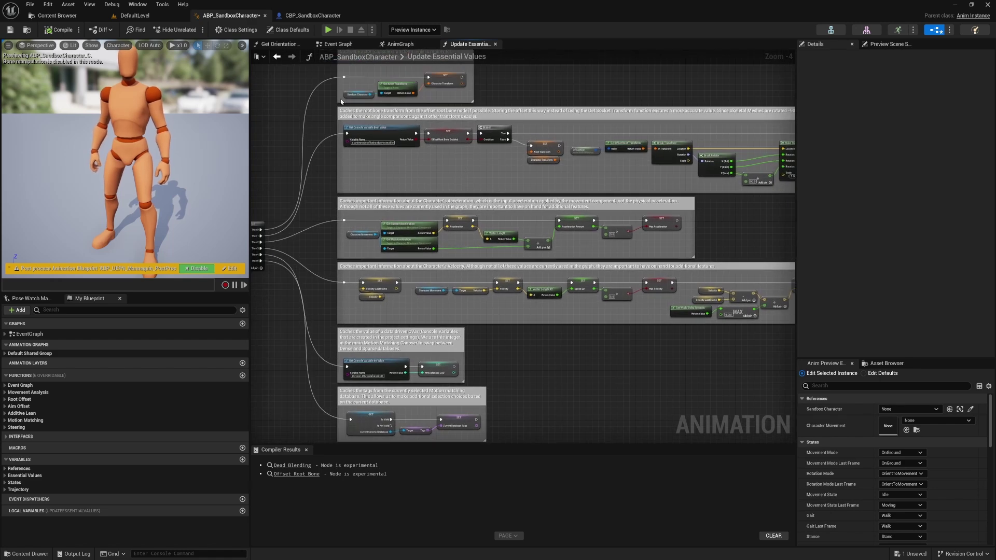
Step: Return to the Event Graph, open the Generate Trajectory function and examine its trajectory, collision and future velocity sections
left_click(276, 57)
double_click(597, 264)
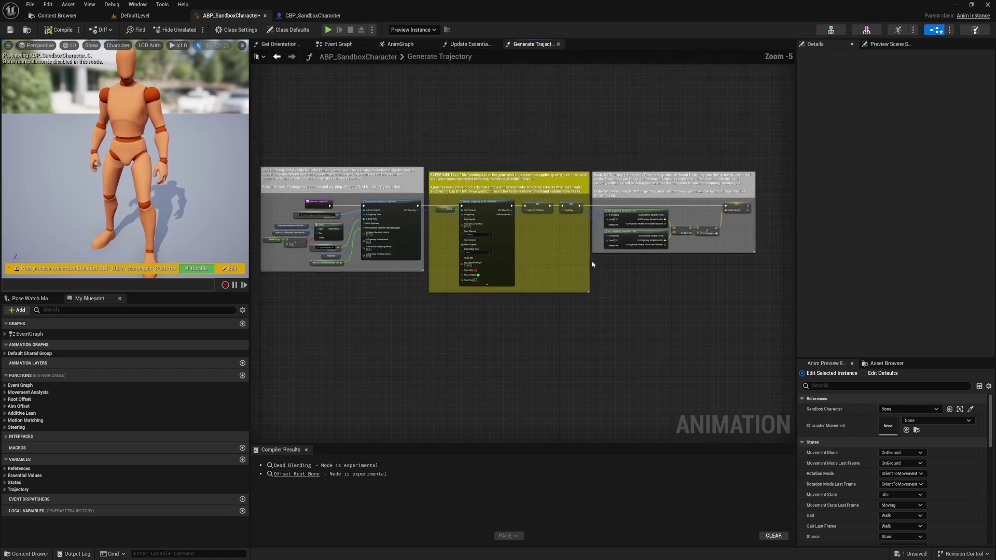
scroll(363, 238, "up", 2)
scroll(396, 220, "up", 1)
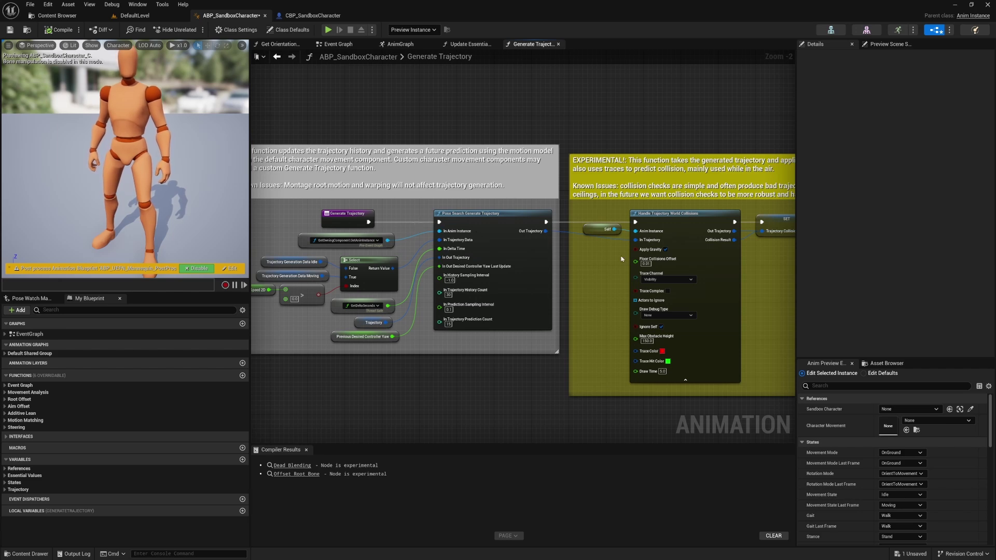
right_click_drag(622, 259, 383, 238)
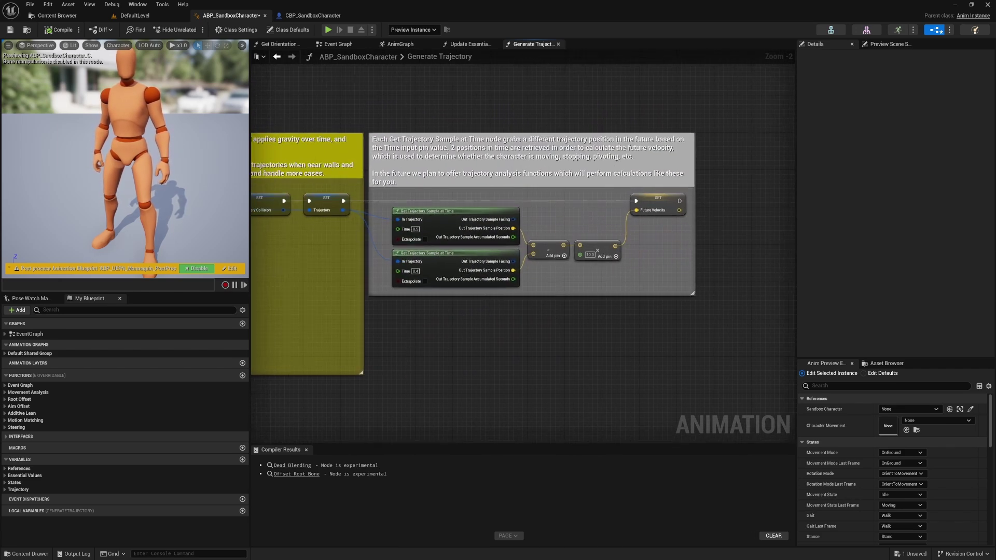
Step: Return to the Event Graph, open the Update States function and examine its Rotation Mode, Movement State and Gait sections
left_click(277, 56)
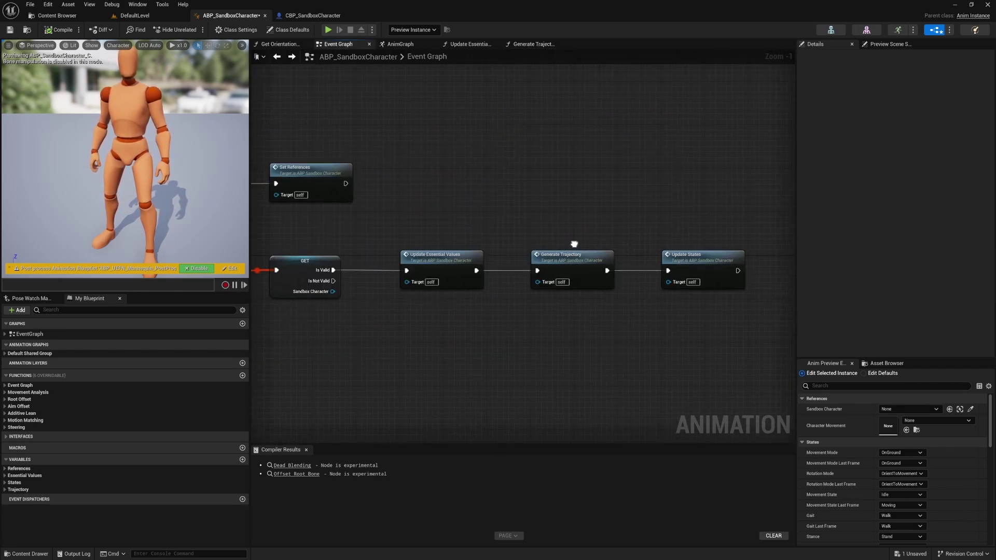
double_click(684, 260)
scroll(427, 208, "up", 3)
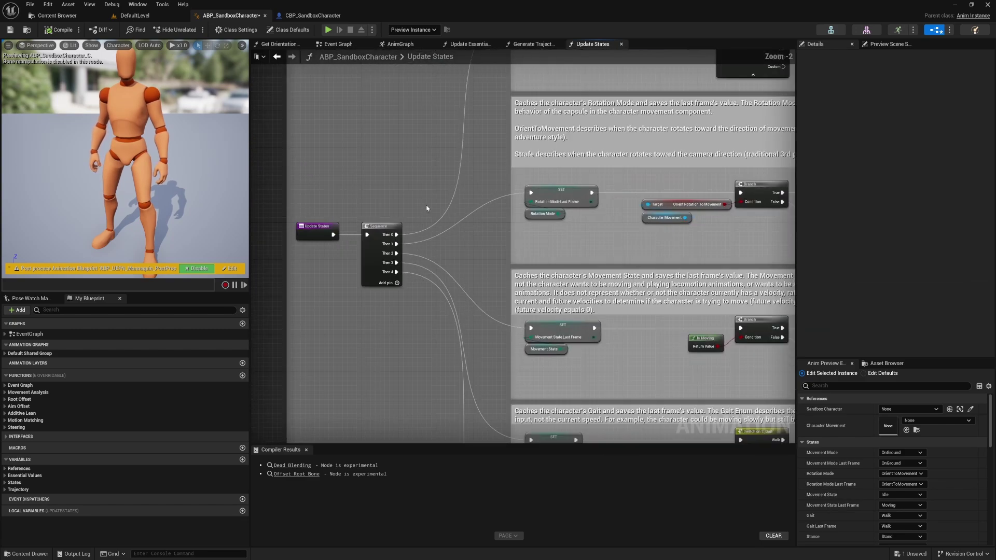
right_click_drag(470, 203, 329, 161)
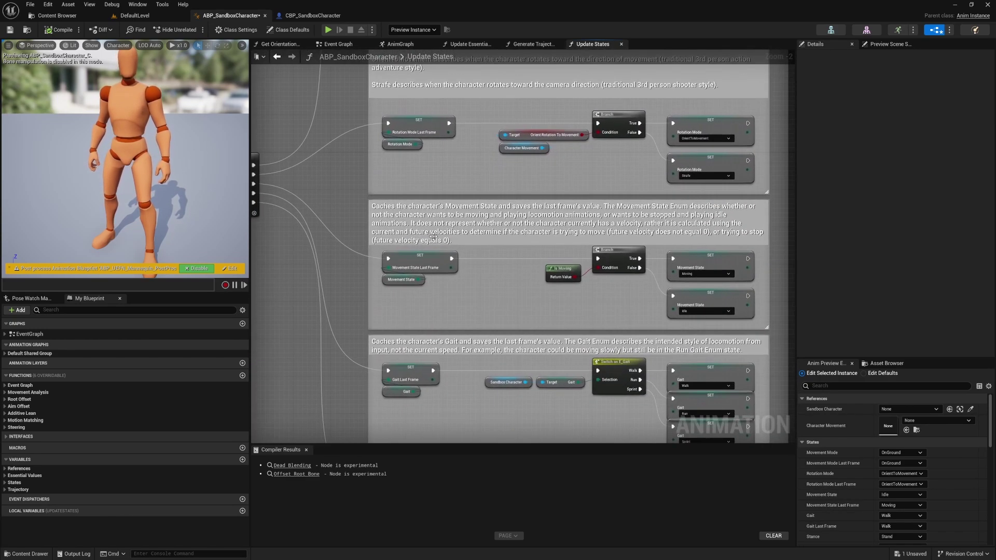
Step: Look over the full set of state sections in the Update States function and compile the ABP_SandboxCharacter blueprint
scroll(429, 232, "down", 1)
scroll(430, 231, "down", 1)
right_click_drag(429, 232, 522, 319)
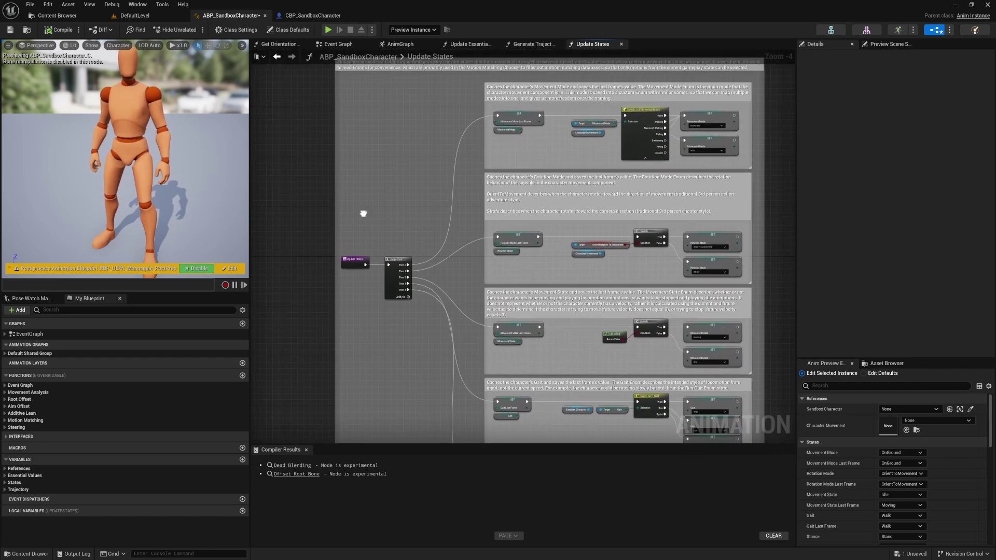
right_click_drag(363, 216, 348, 223)
left_click(54, 30)
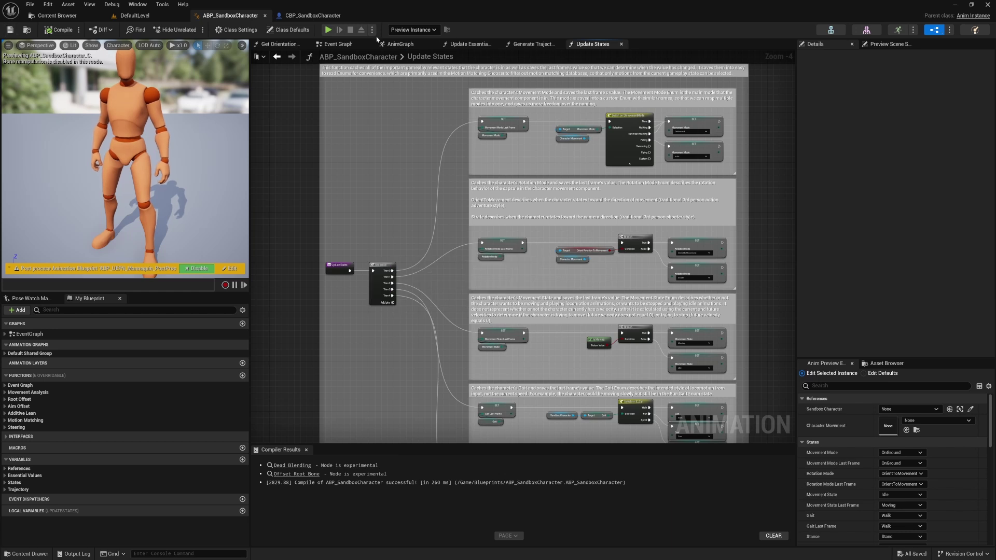
Step: Switch to the CBP_SandboxCharacter blueprint and examine the possession, tick and movement input sections of its Event Graph
left_click(313, 15)
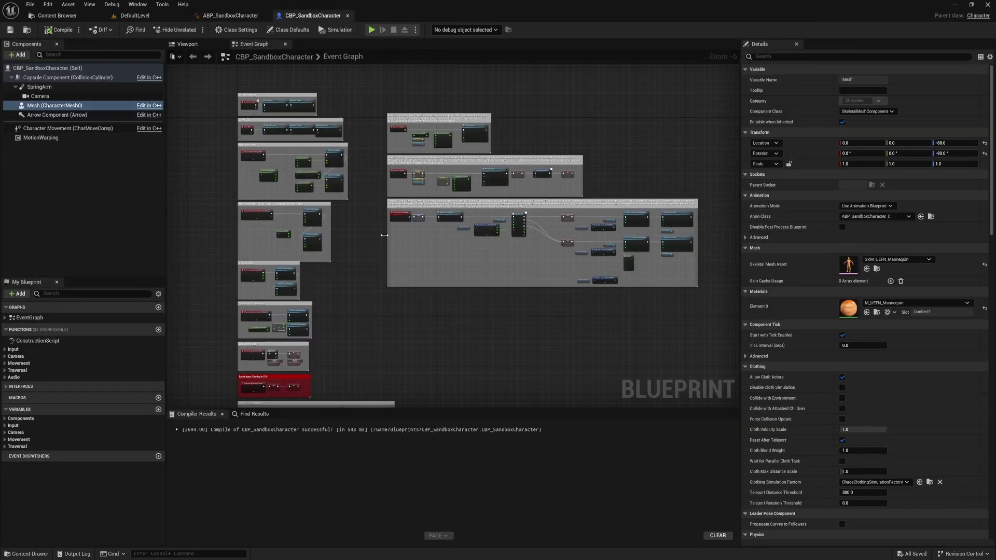
right_click_drag(363, 226, 344, 220)
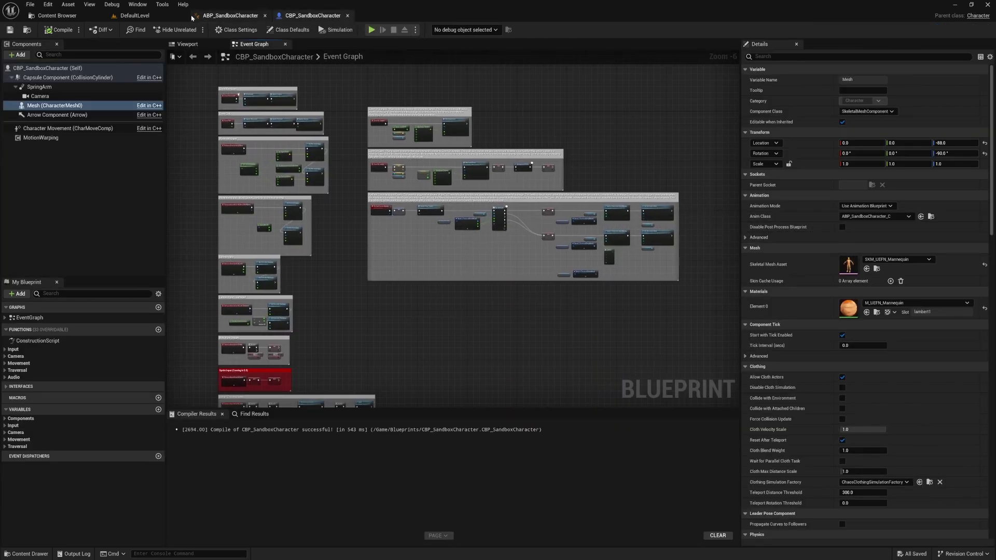
right_click_drag(360, 138, 427, 175)
scroll(420, 145, "up", 2)
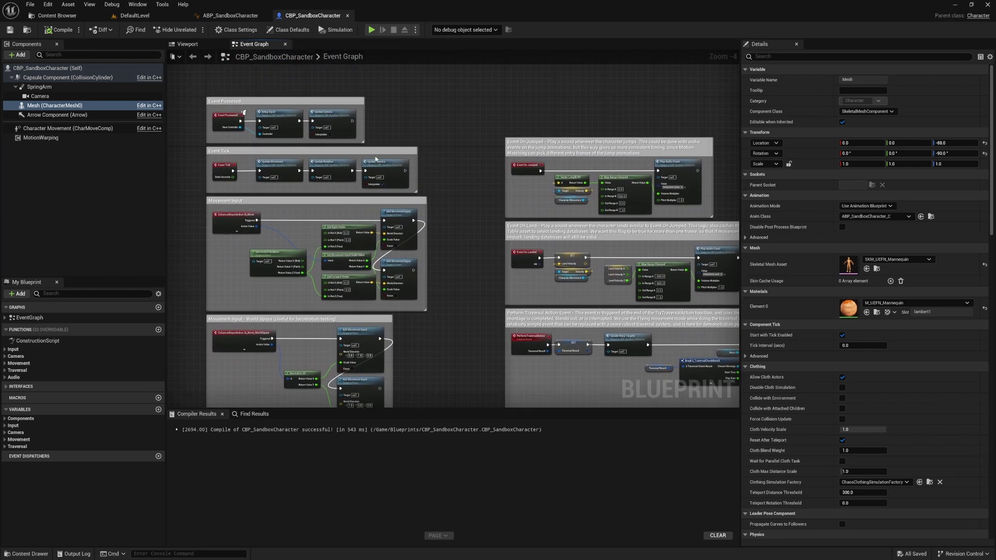
Step: Return to DefaultLevel, make its viewport fullscreen and start a play session
left_click(230, 16)
left_click(134, 16)
left_click(65, 16)
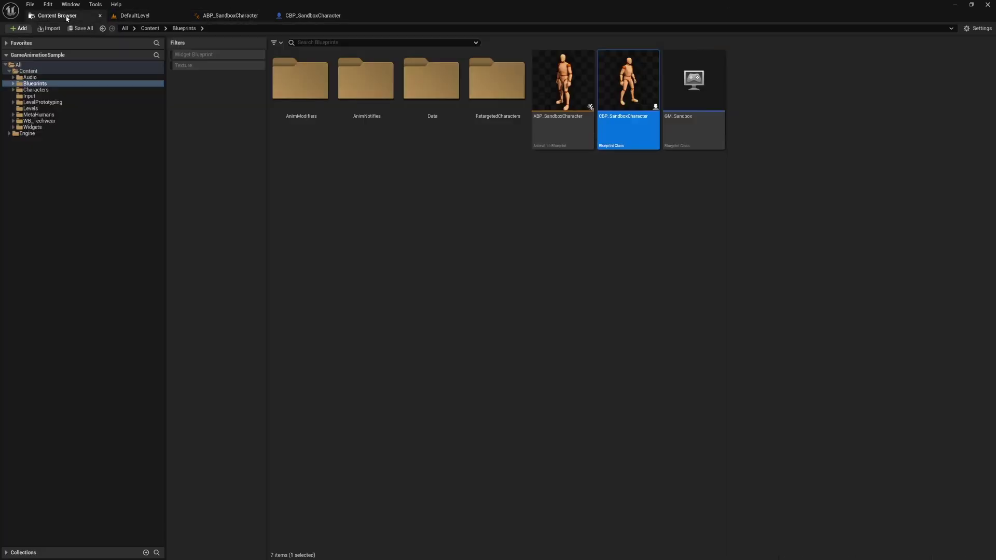
left_click(136, 15)
scroll(422, 195, "down", 2)
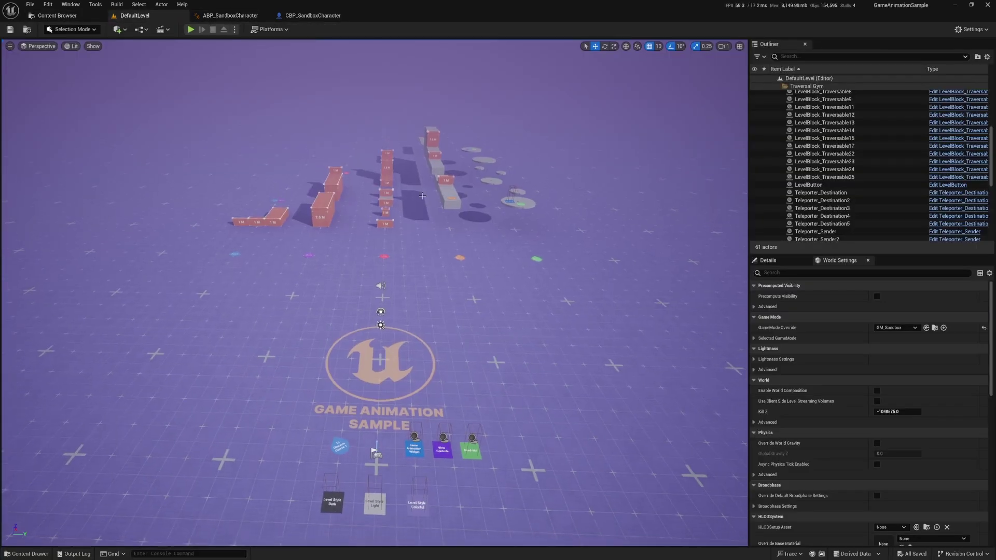
key("F11")
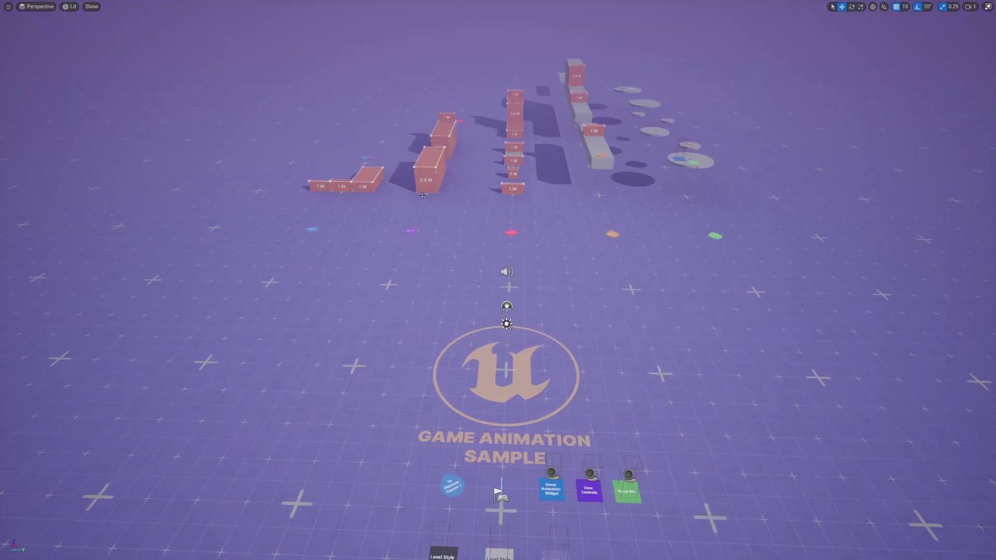
key("alt+p")
Step: Run the character forward toward the Unreal logo, turn back and cross the Level Style Dark pad to switch the level's look
key("w")
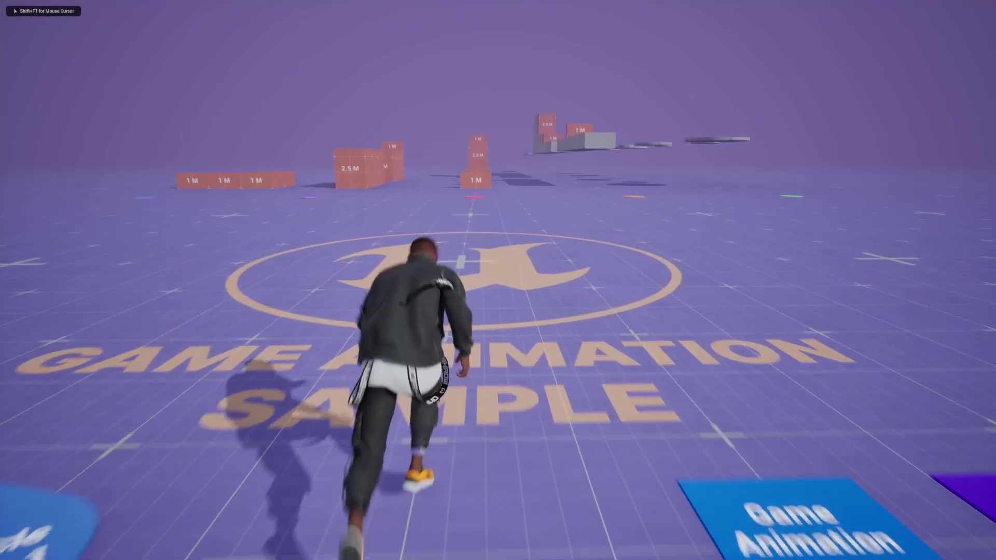
key("s")
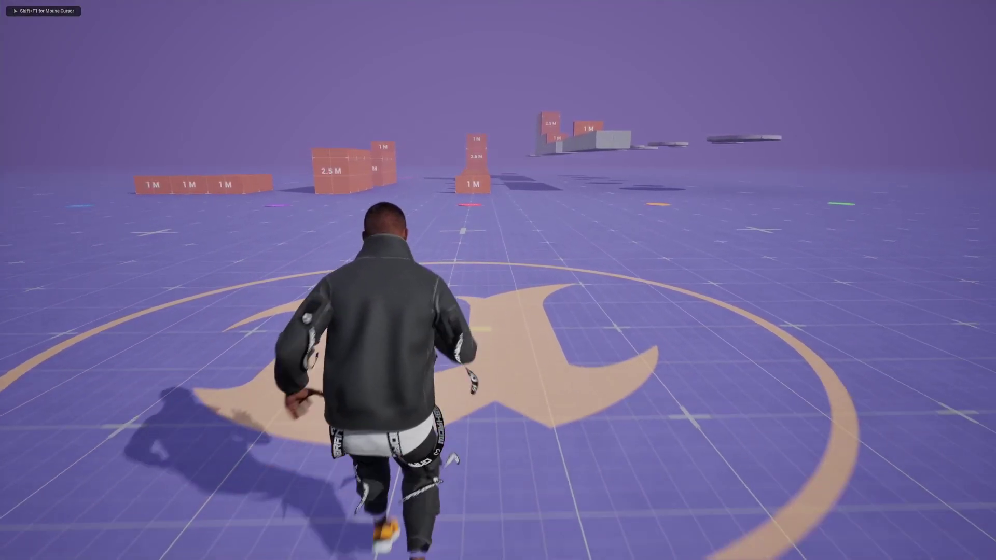
key("a")
key("w")
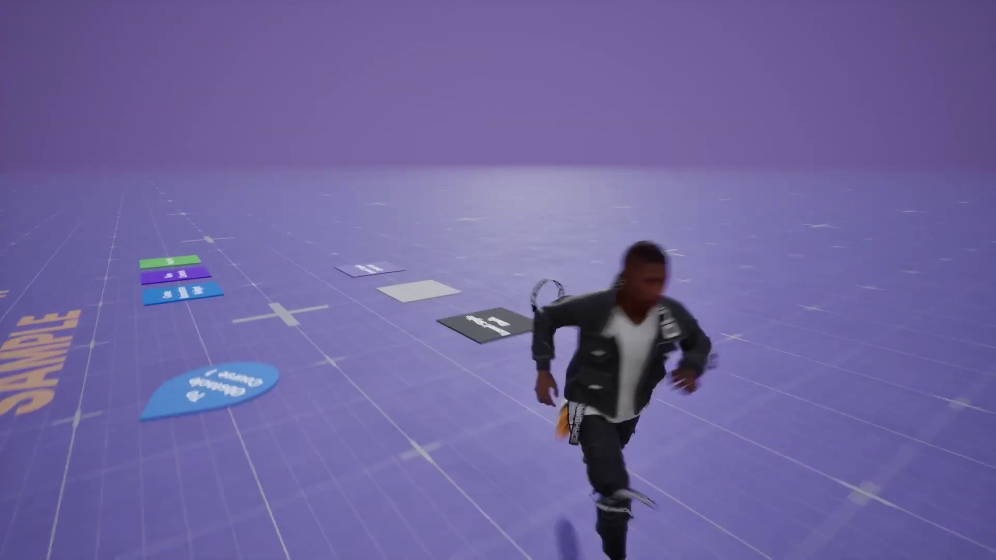
key("w")
key("d")
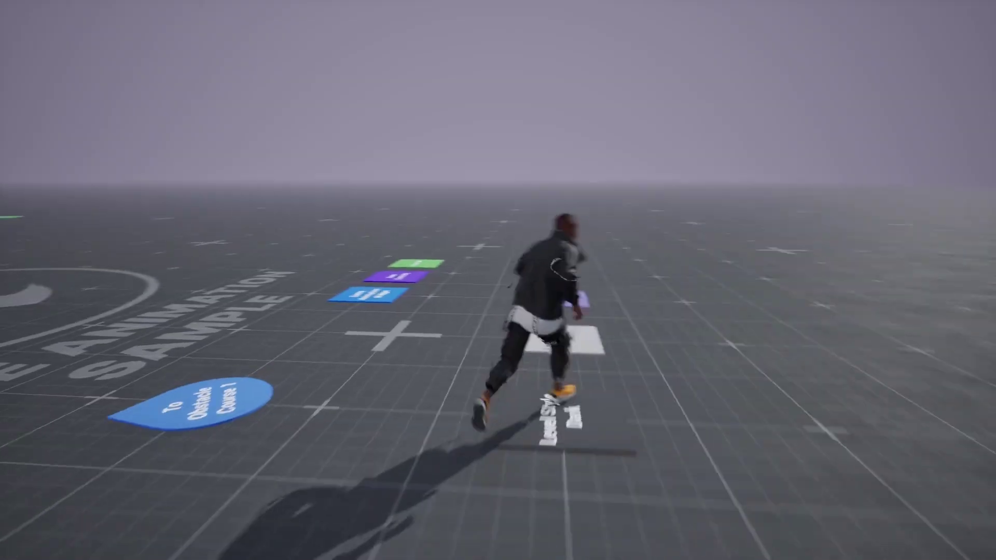
Step: Run the character back to the Unreal logo and test its pivots with abrupt forward, backward and sideways direction changes
key("s")
key("w")
key("d")
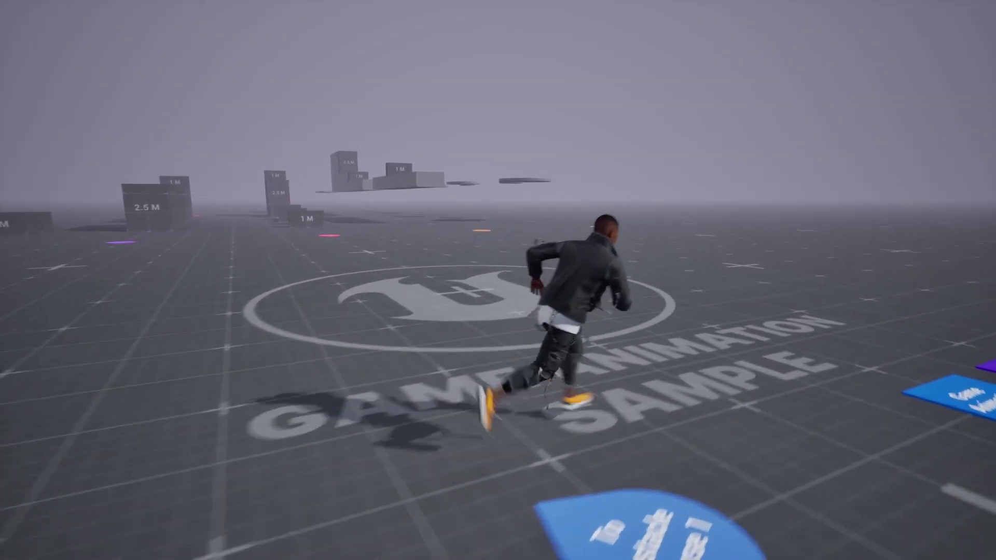
key("s")
key("w")
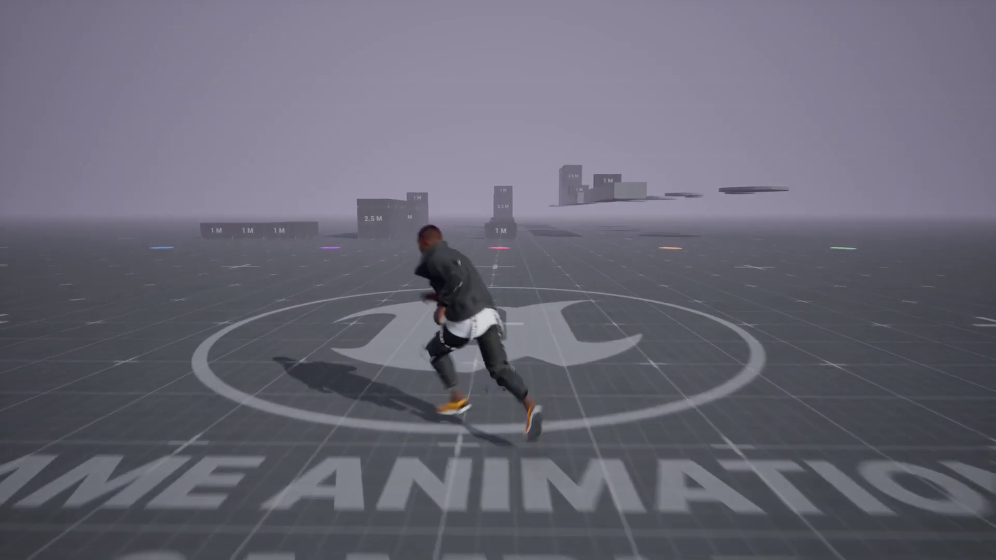
key("s")
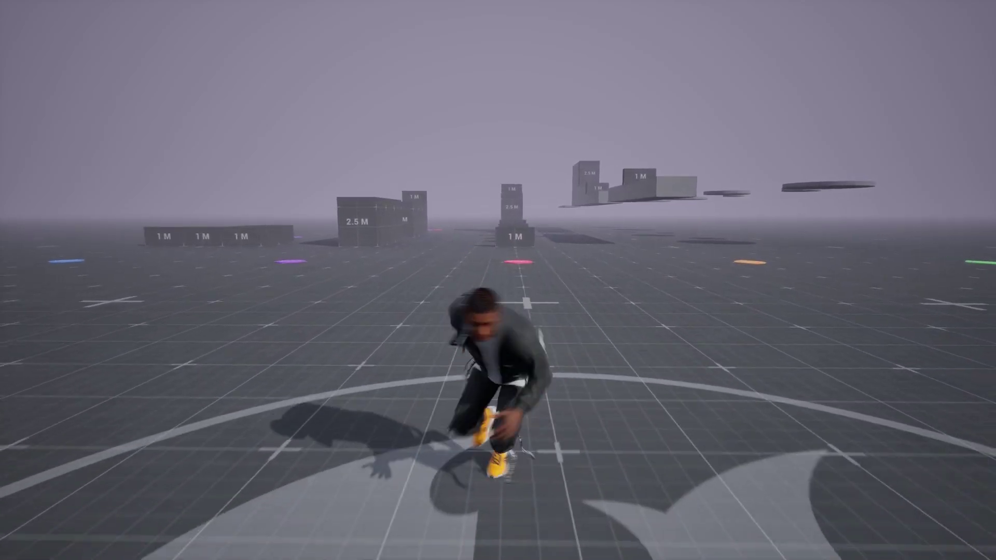